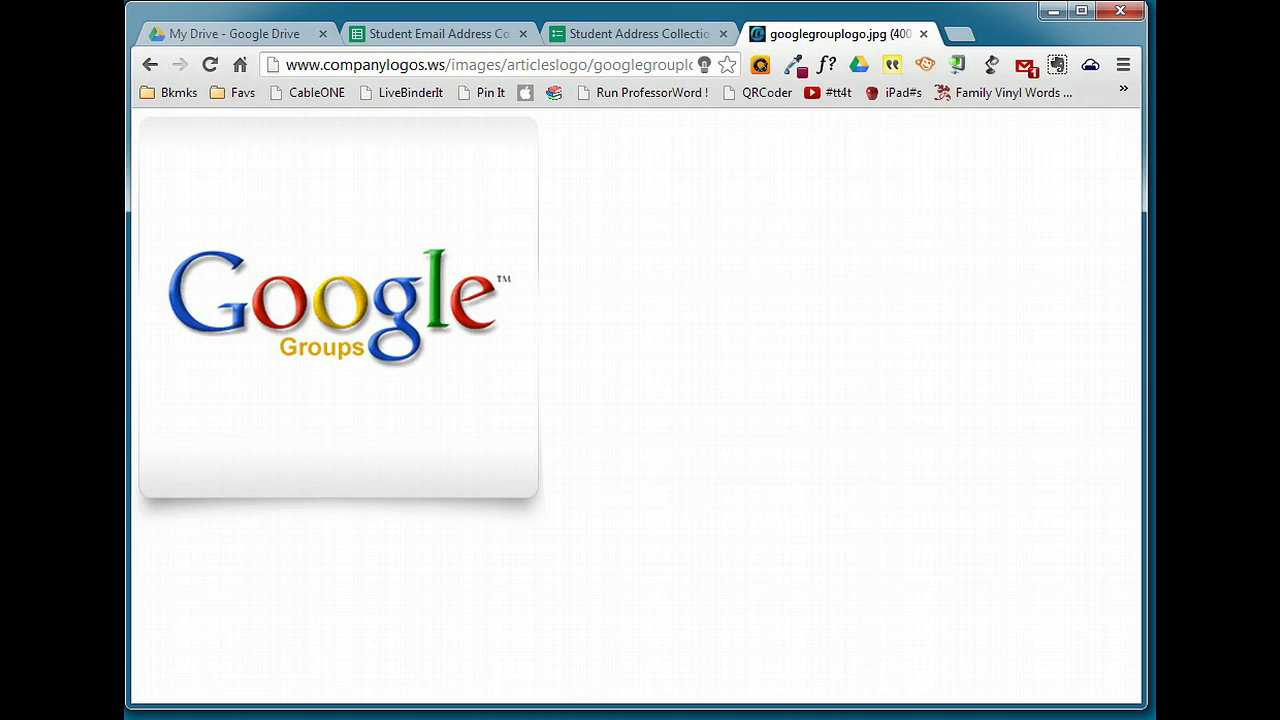
# Switch to the Student Address Collection form and highlight its signed-in username line
pyautogui.click(618, 36)
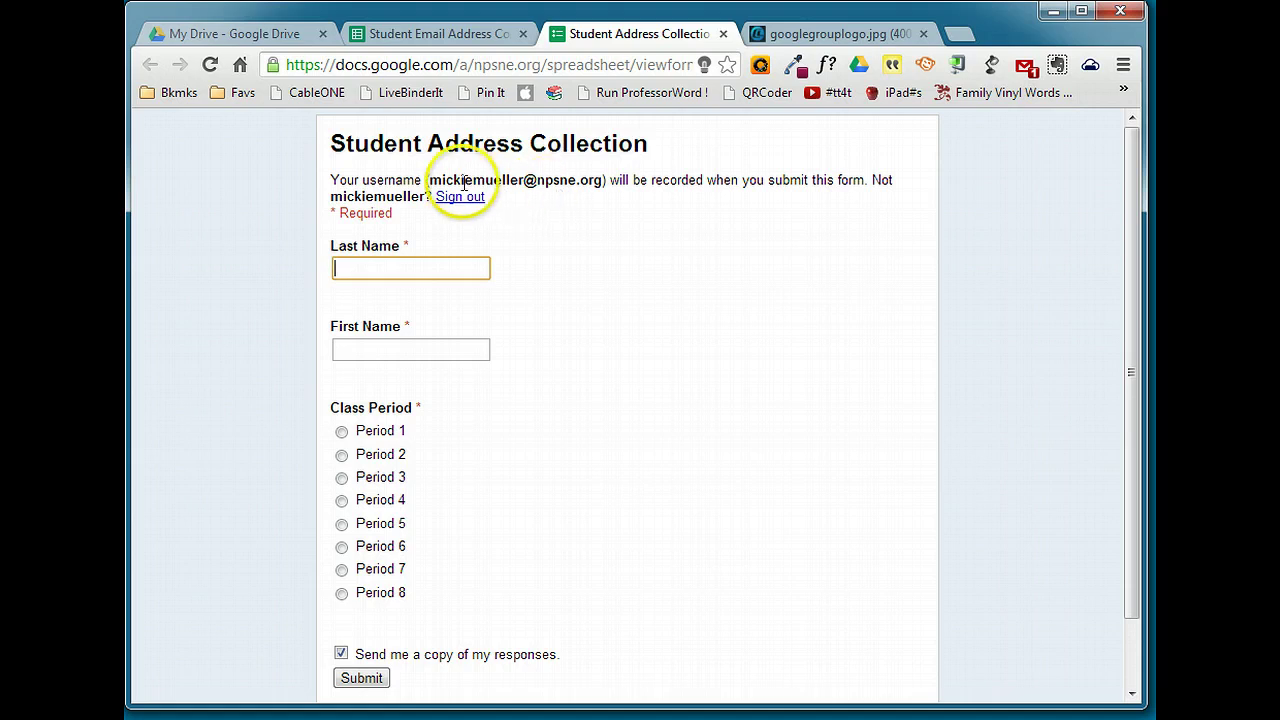
pyautogui.moveTo(428, 180); pyautogui.dragTo(597, 180)
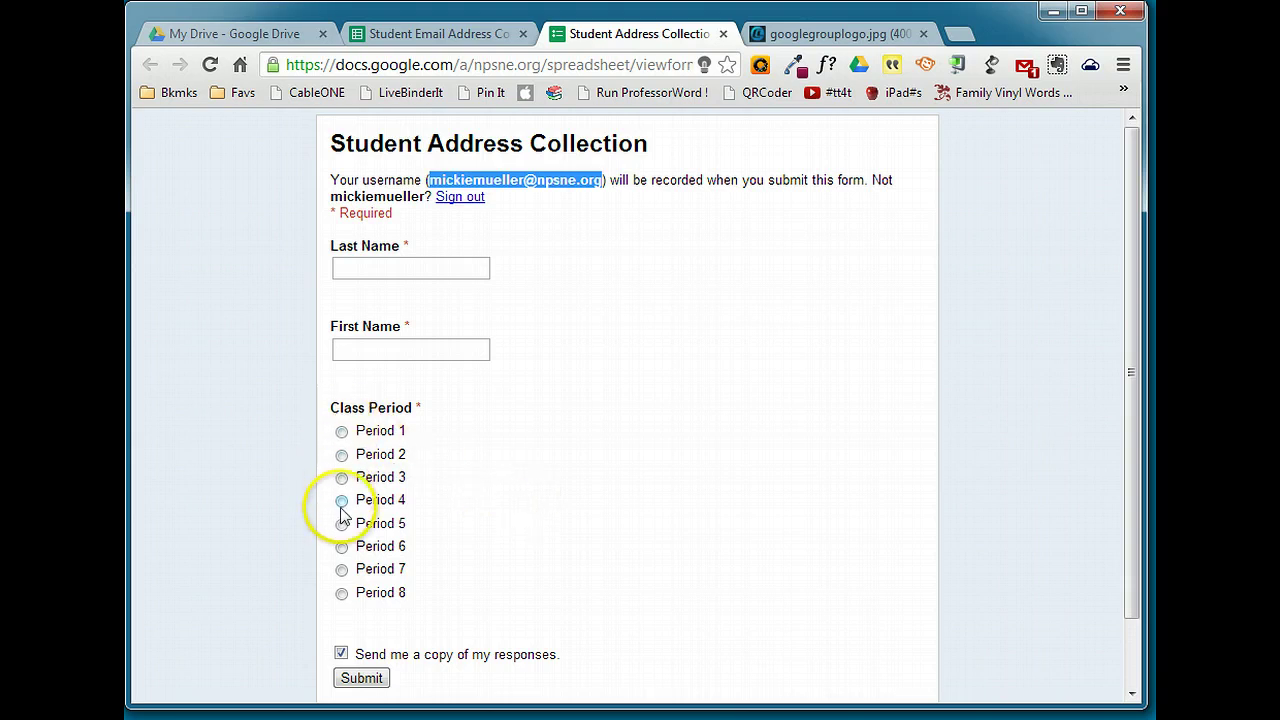
pyautogui.click(531, 511)
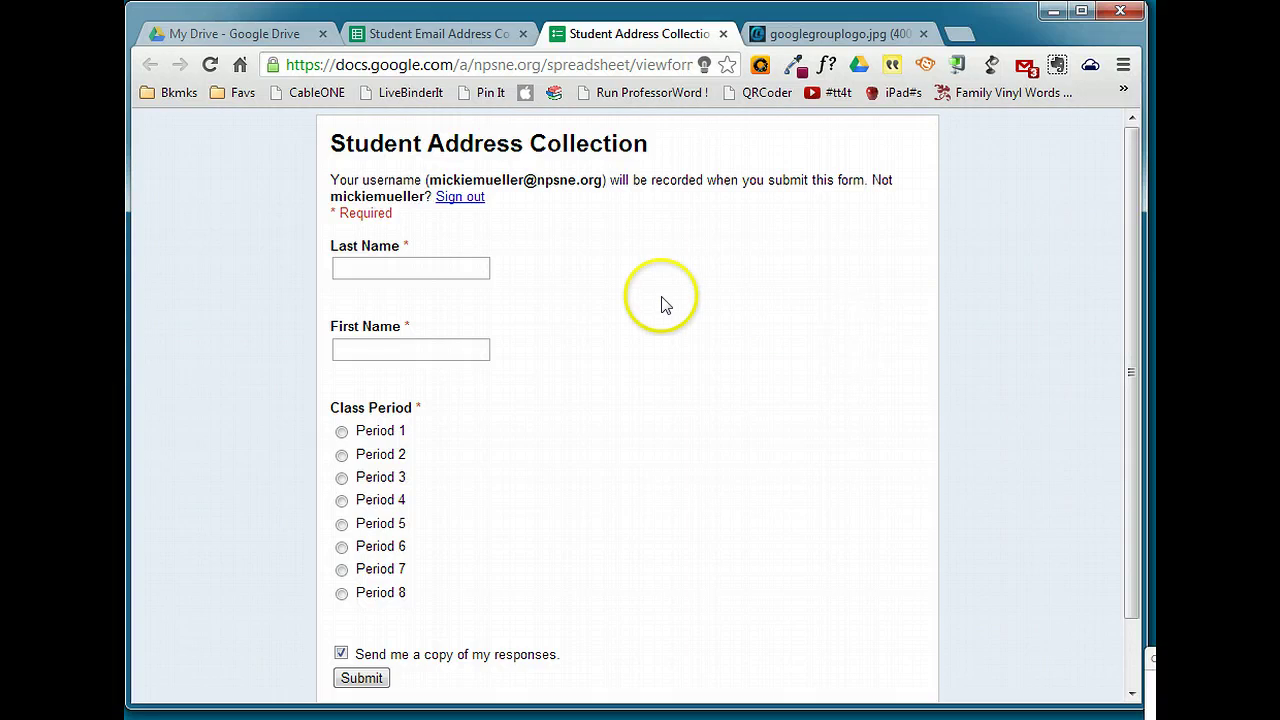
# Return to My Drive and launch Google Groups from the Google bar
pyautogui.click(230, 33)
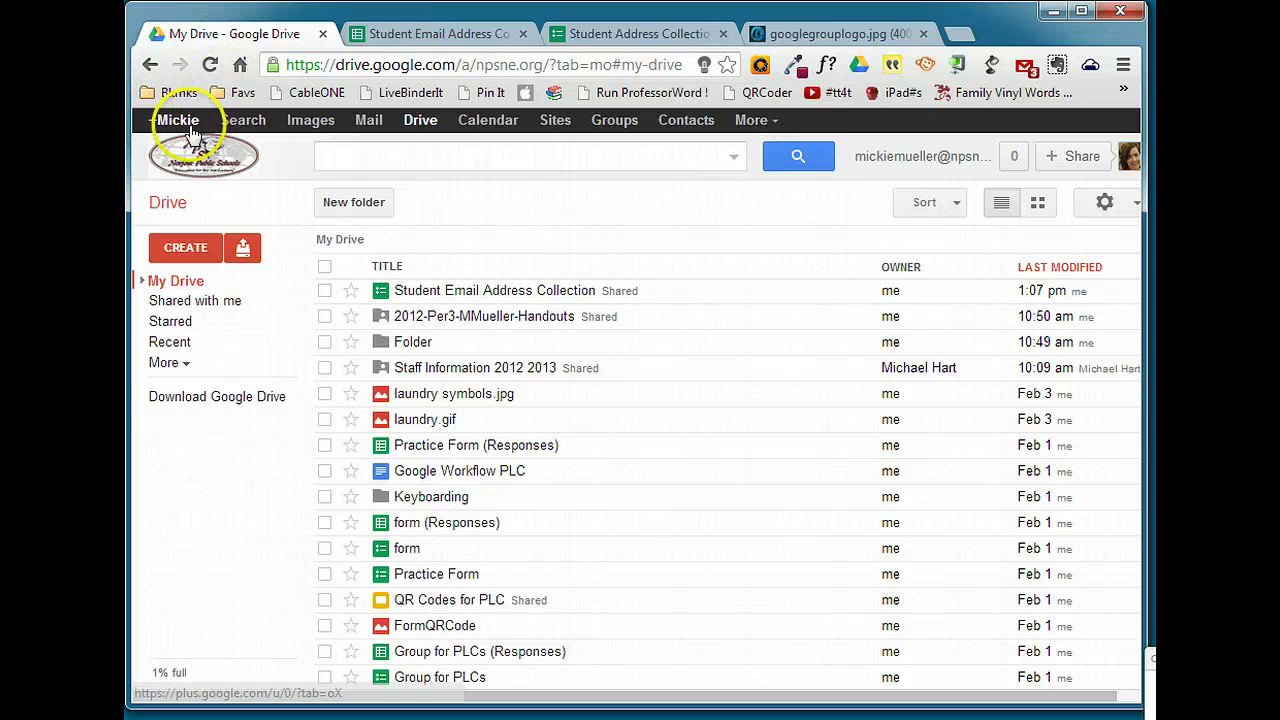
pyautogui.click(628, 123)
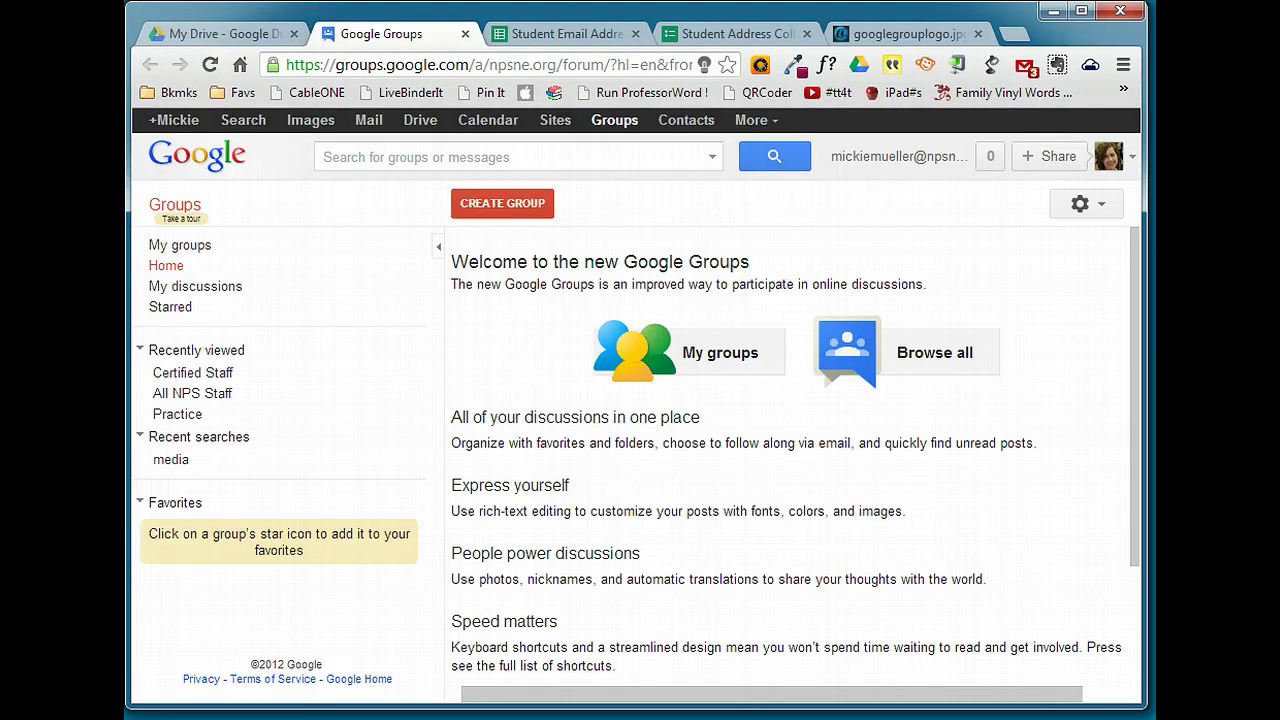
# Start a new group named Keyboarding Period 3 with address keyper3 and a pasted class description
pyautogui.click(490, 210)
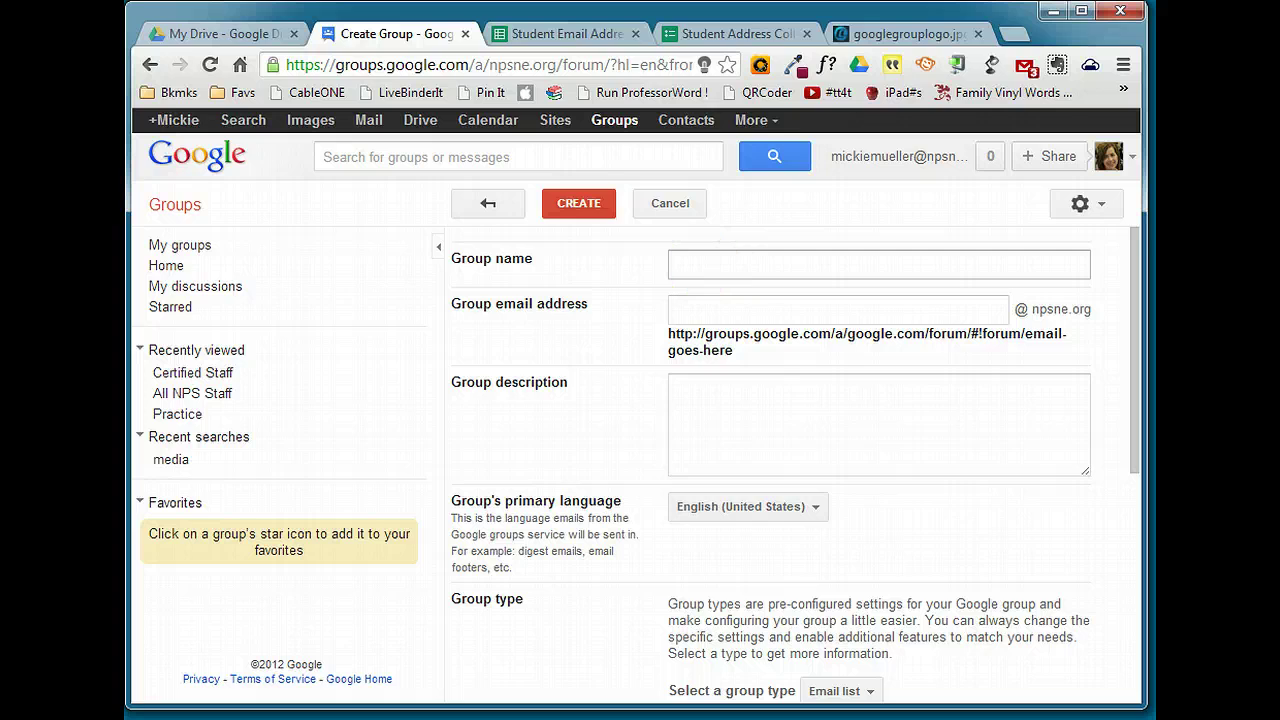
pyautogui.write('Keyboarding Period 3')
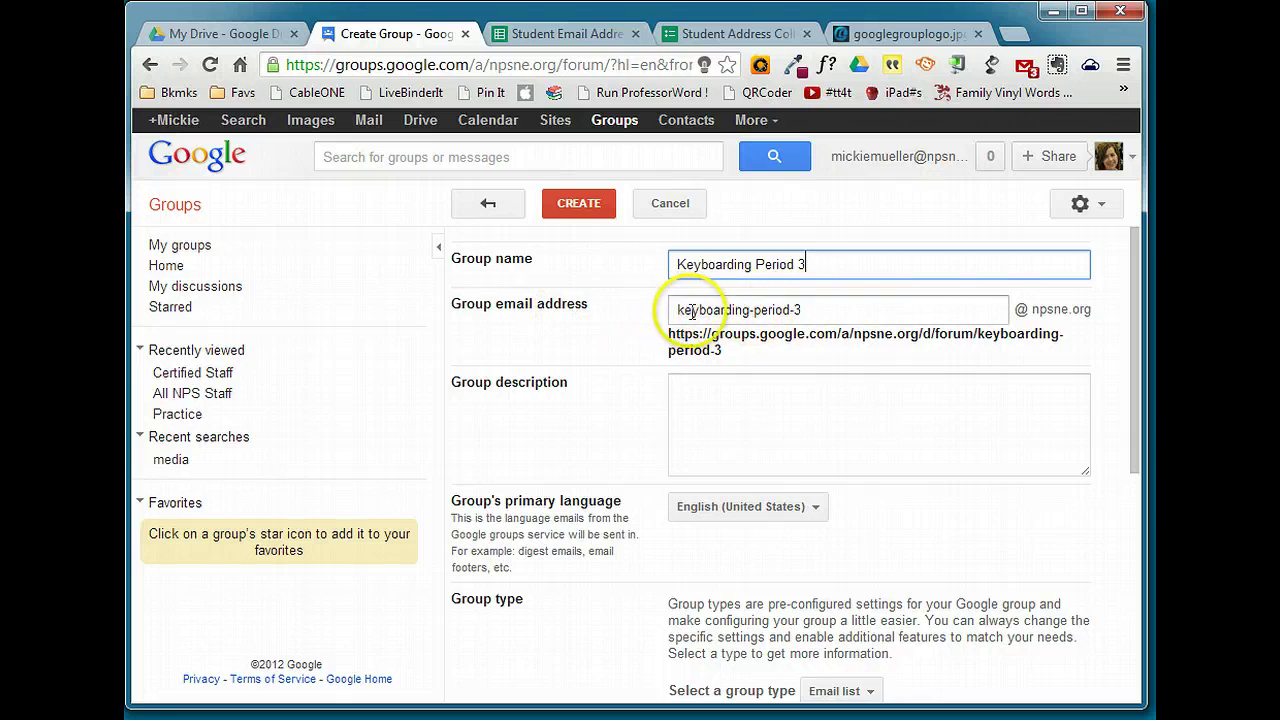
pyautogui.moveTo(806, 309); pyautogui.dragTo(703, 311)
pyautogui.write('per3')
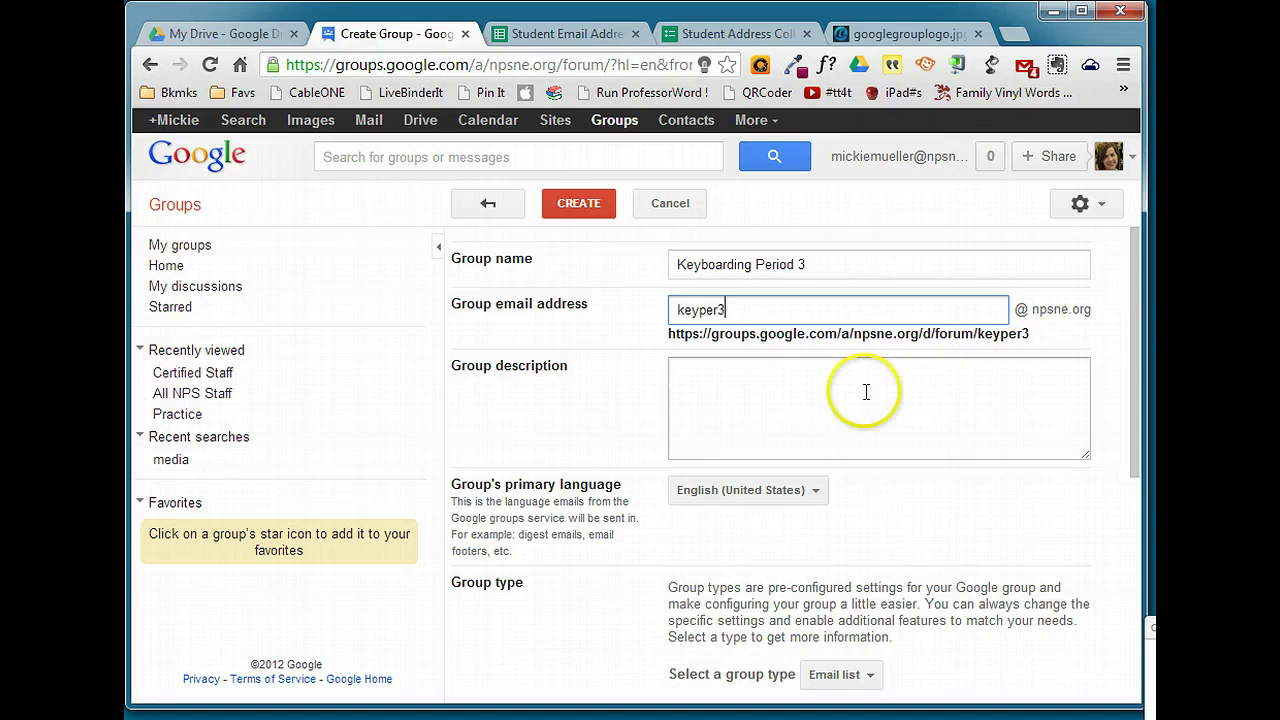
pyautogui.press('Tab')
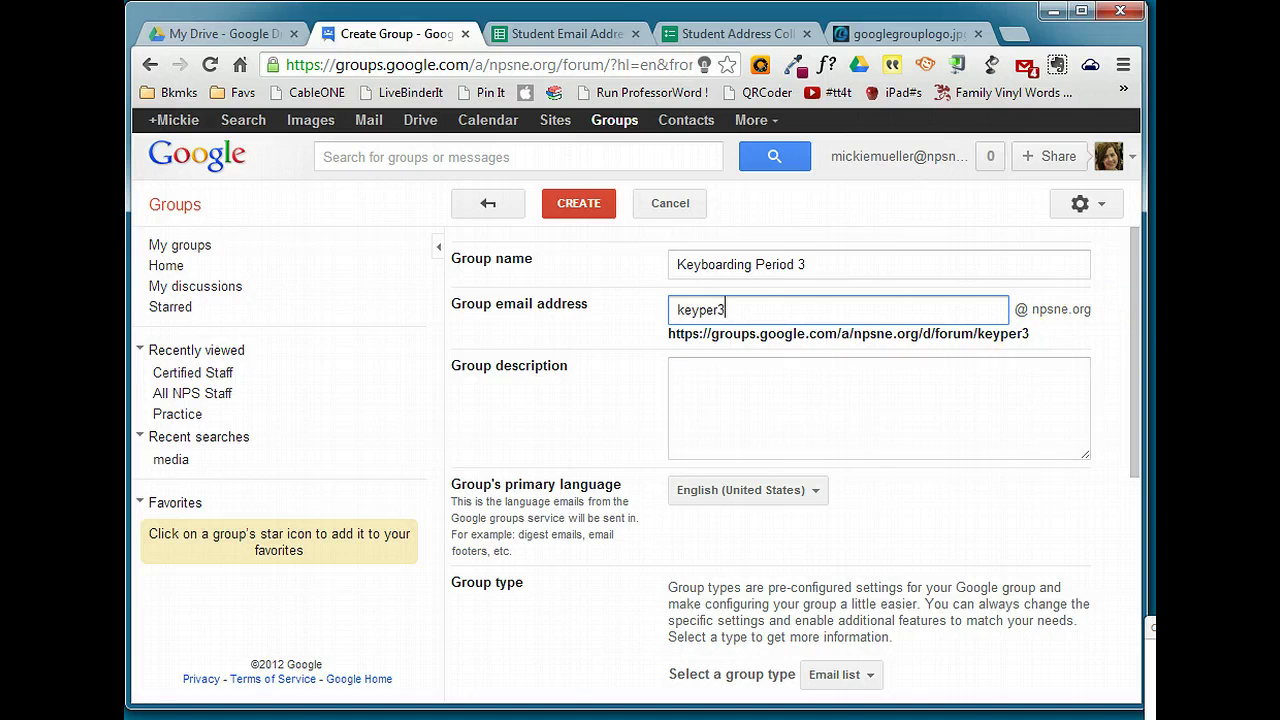
pyautogui.write("Mrs. Mueller's Period 3 Keyboarding class")
pyautogui.moveTo(1137, 337); pyautogui.dragTo(1131, 515)
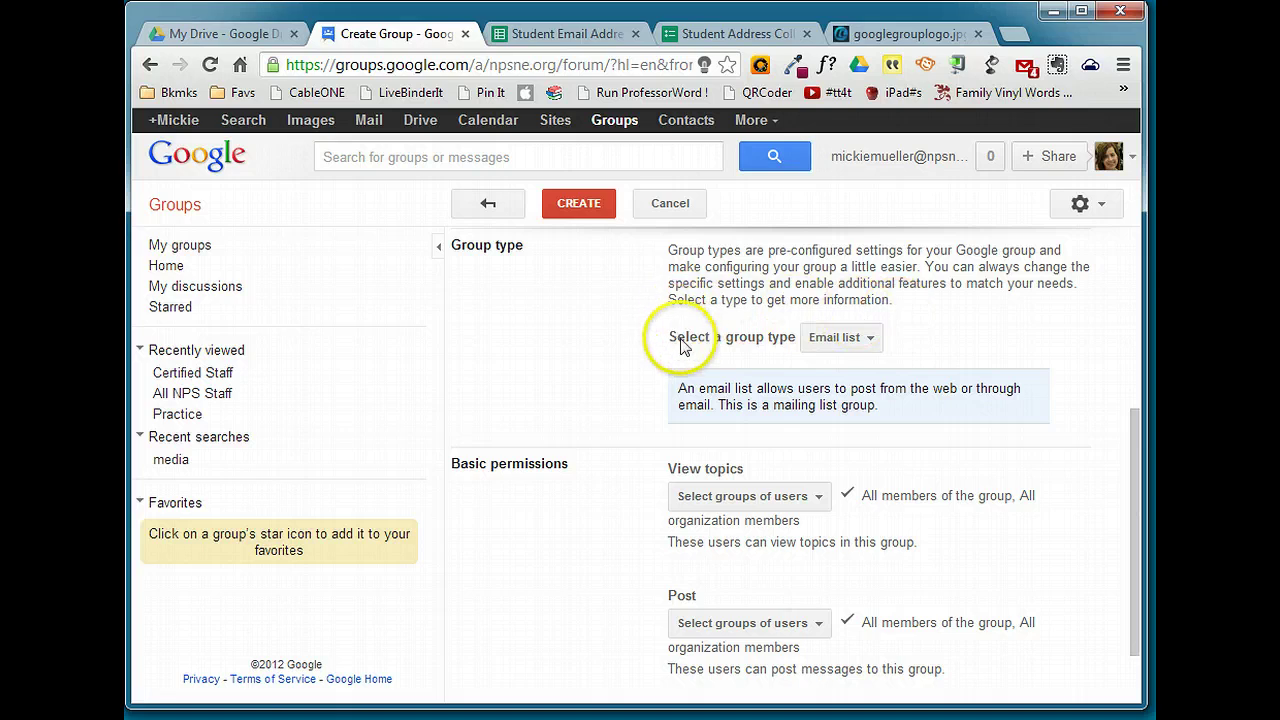
pyautogui.click(870, 339)
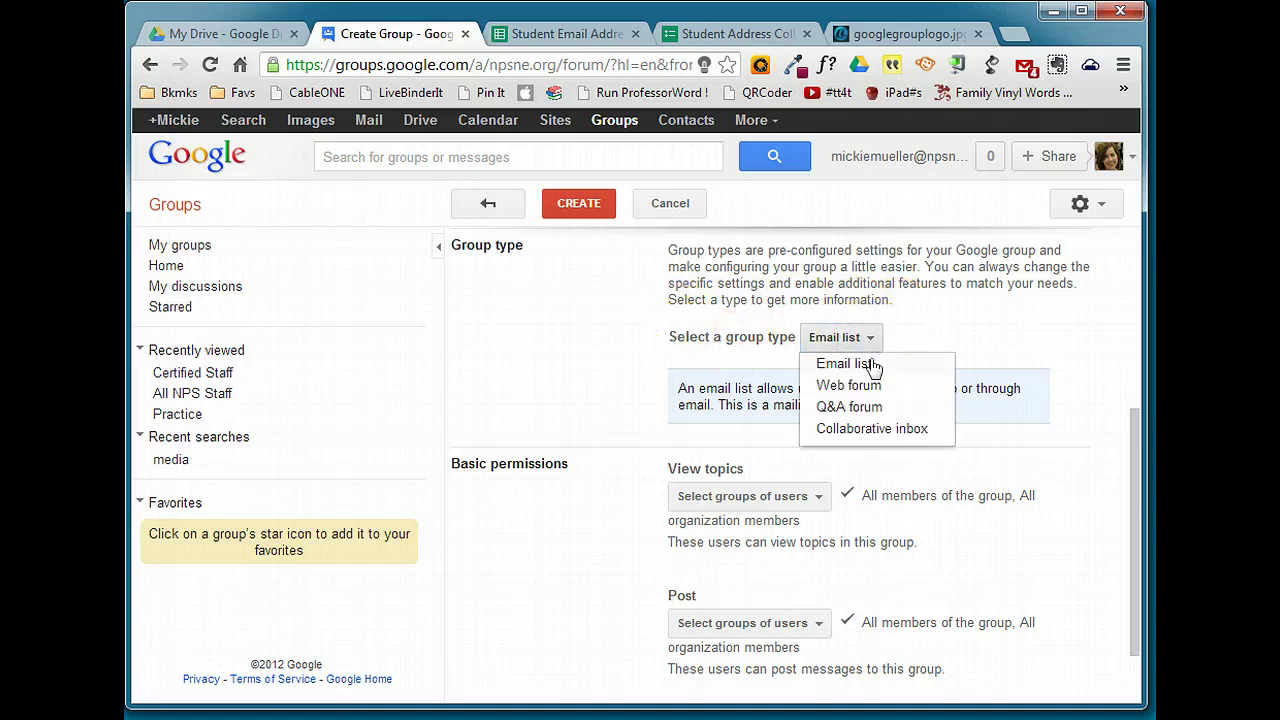
pyautogui.click(871, 364)
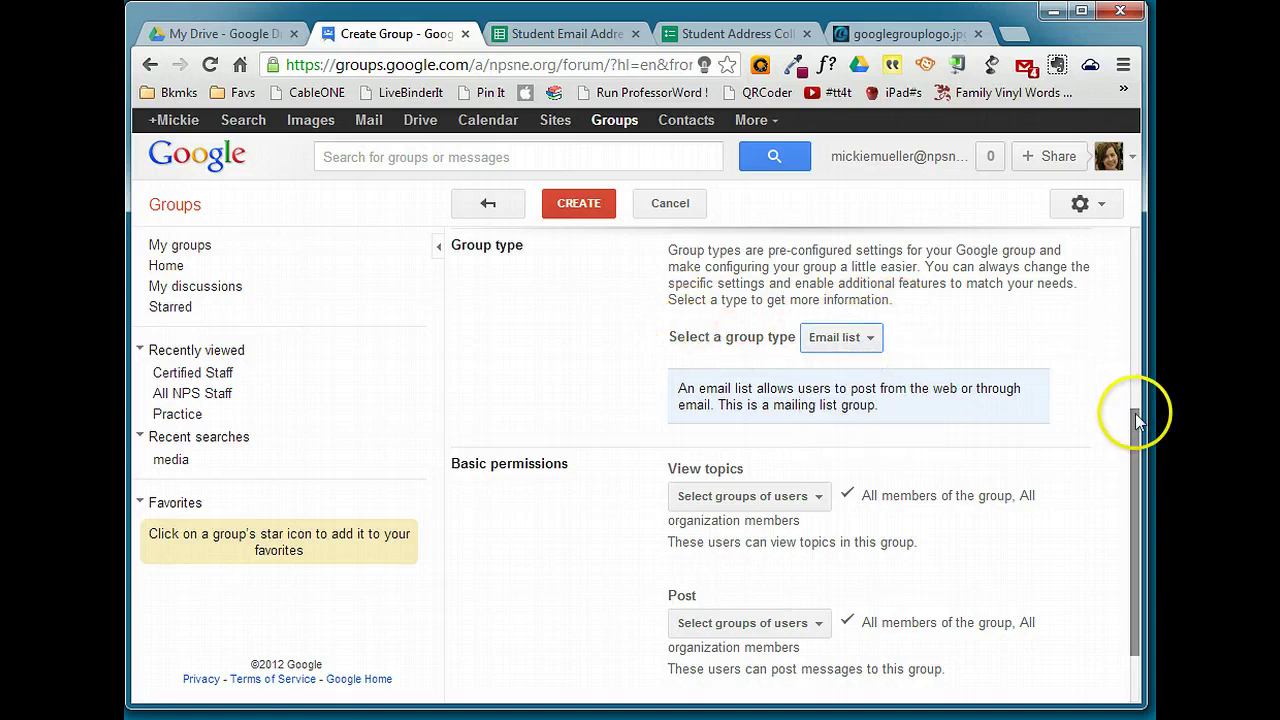
pyautogui.moveTo(1137, 420); pyautogui.dragTo(1138, 507)
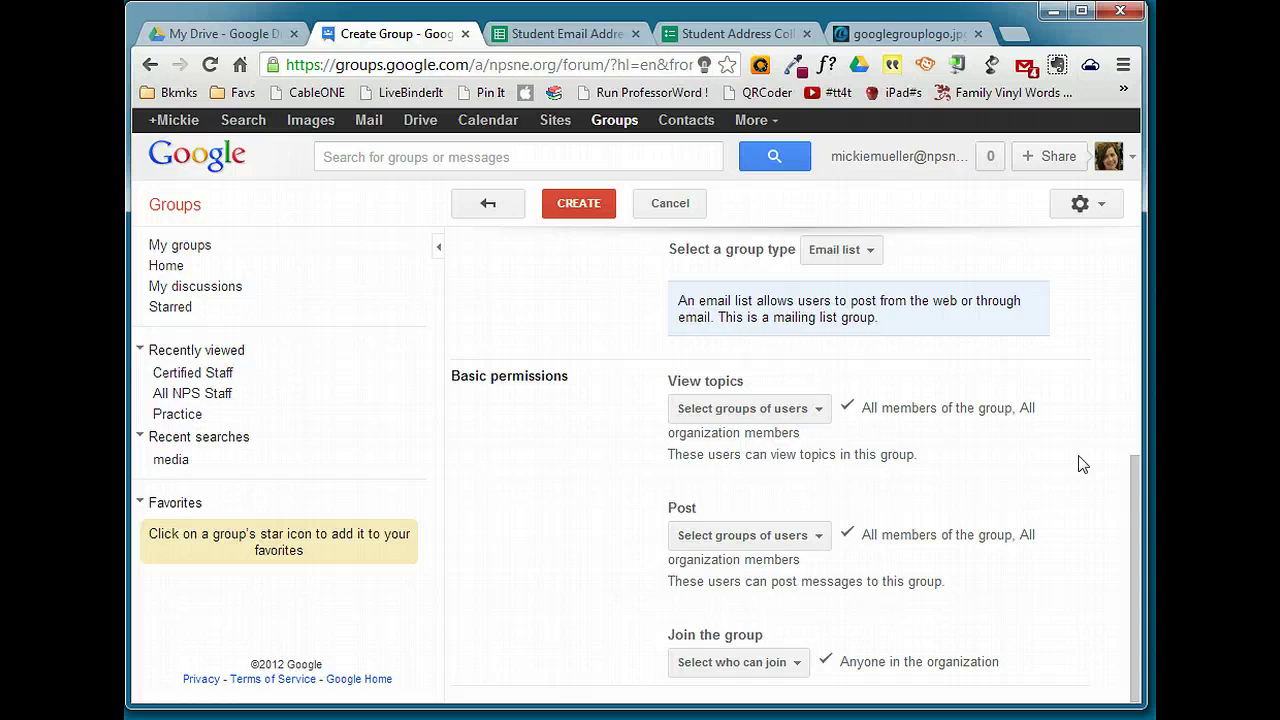
# Remove All organization members from who can view topics
pyautogui.click(817, 419)
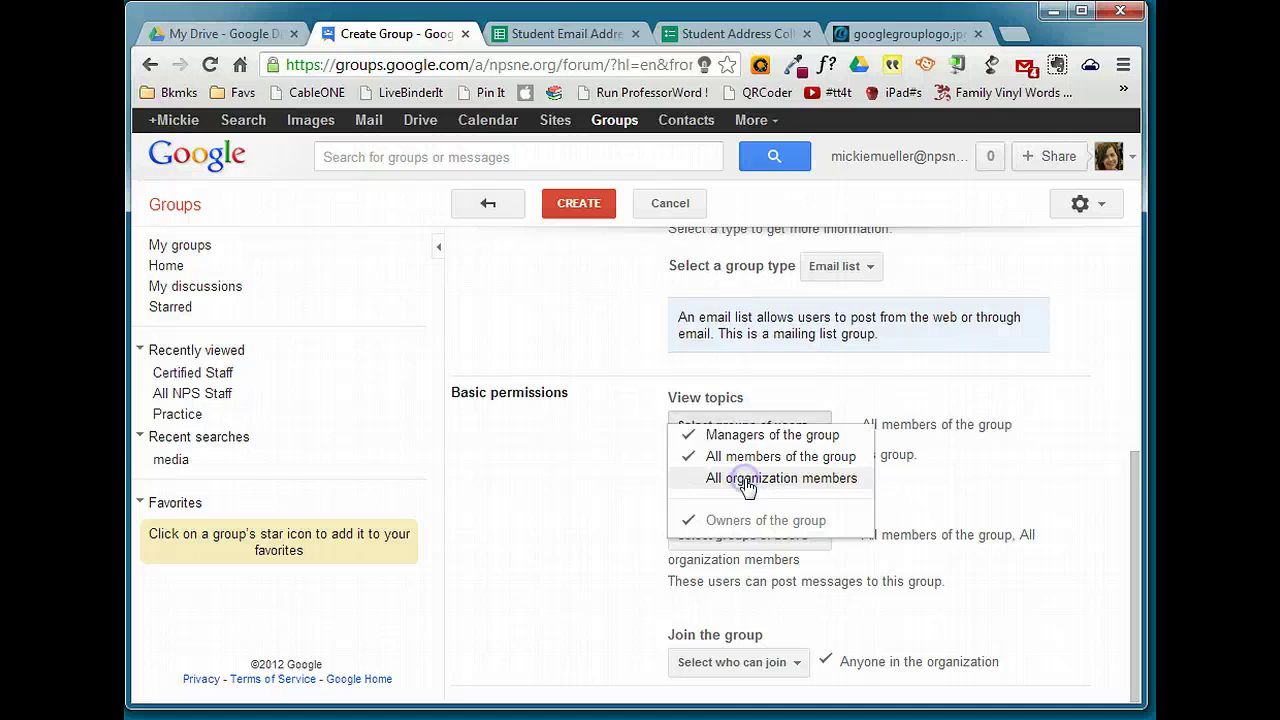
pyautogui.click(737, 484)
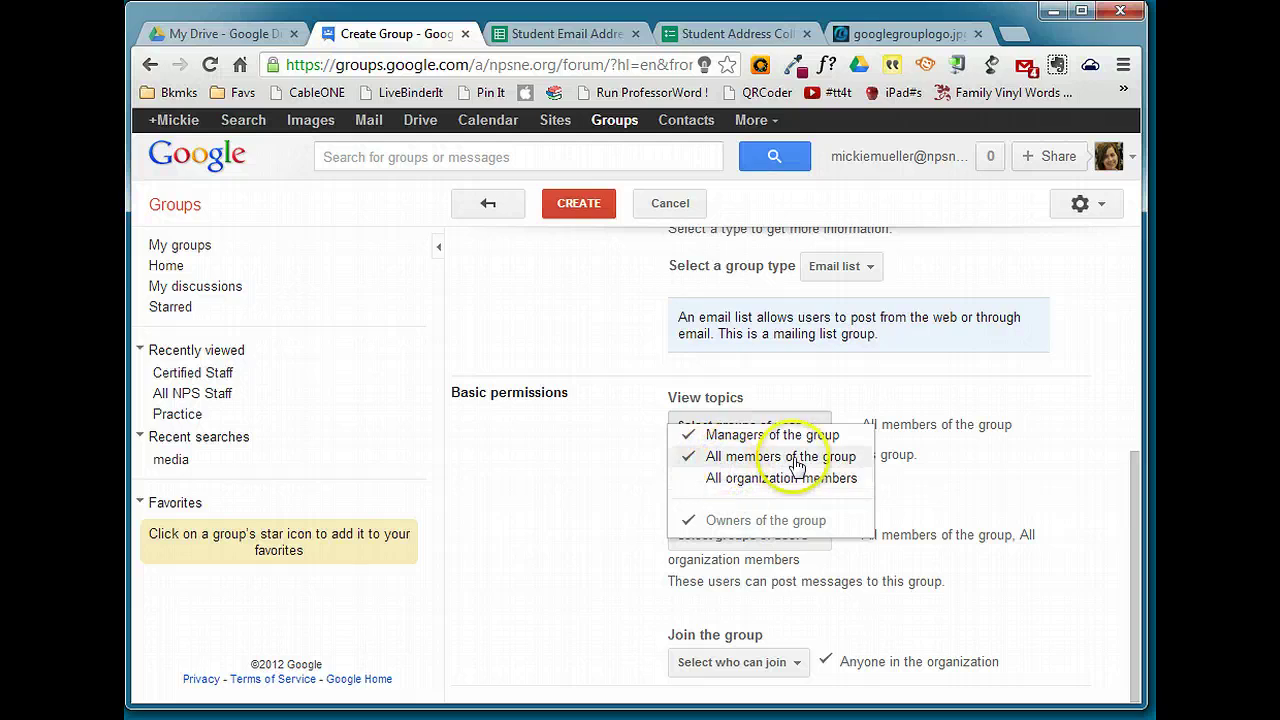
pyautogui.click(997, 458)
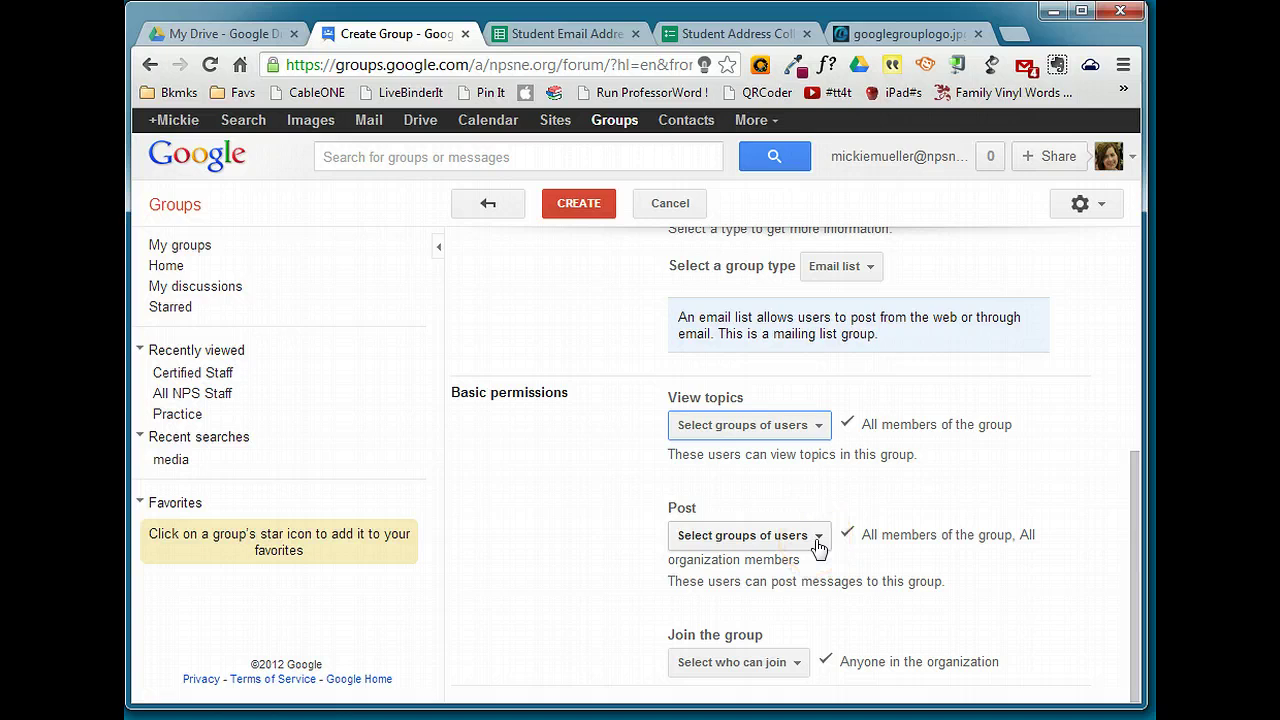
# Limit posting to managers and owners by unchecking organization members and all group members
pyautogui.click(818, 538)
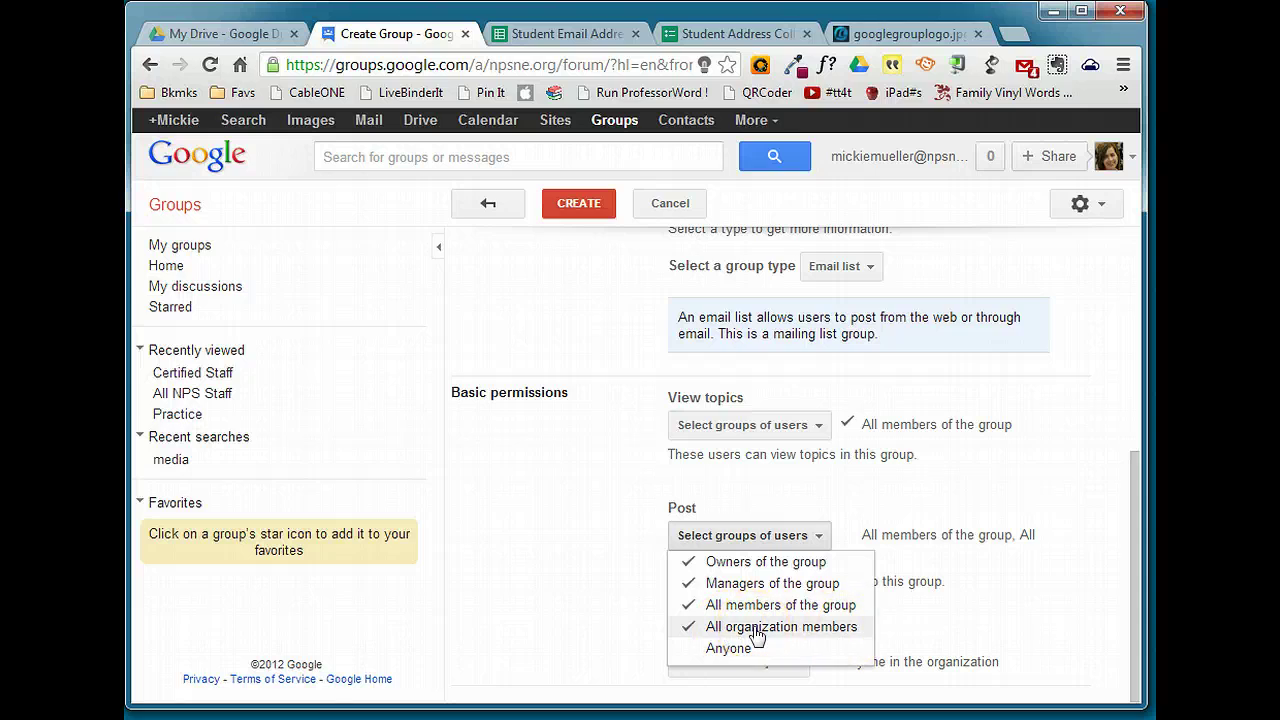
pyautogui.click(757, 636)
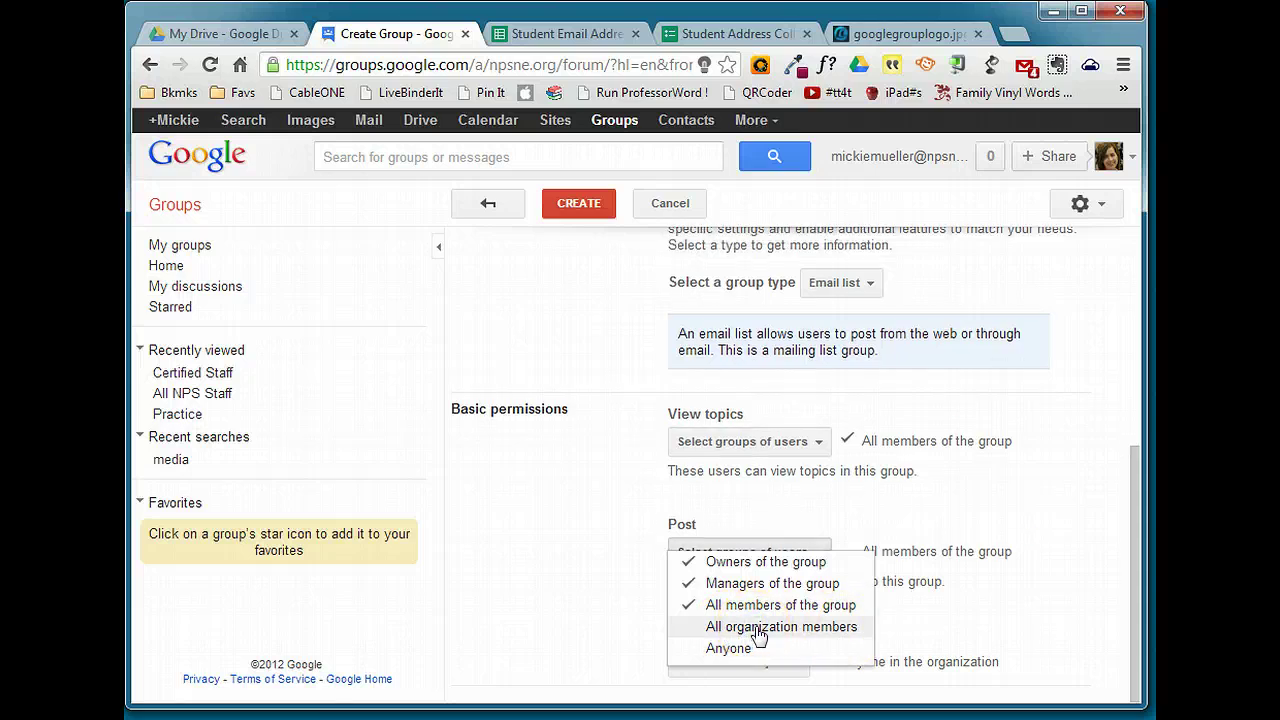
pyautogui.click(750, 612)
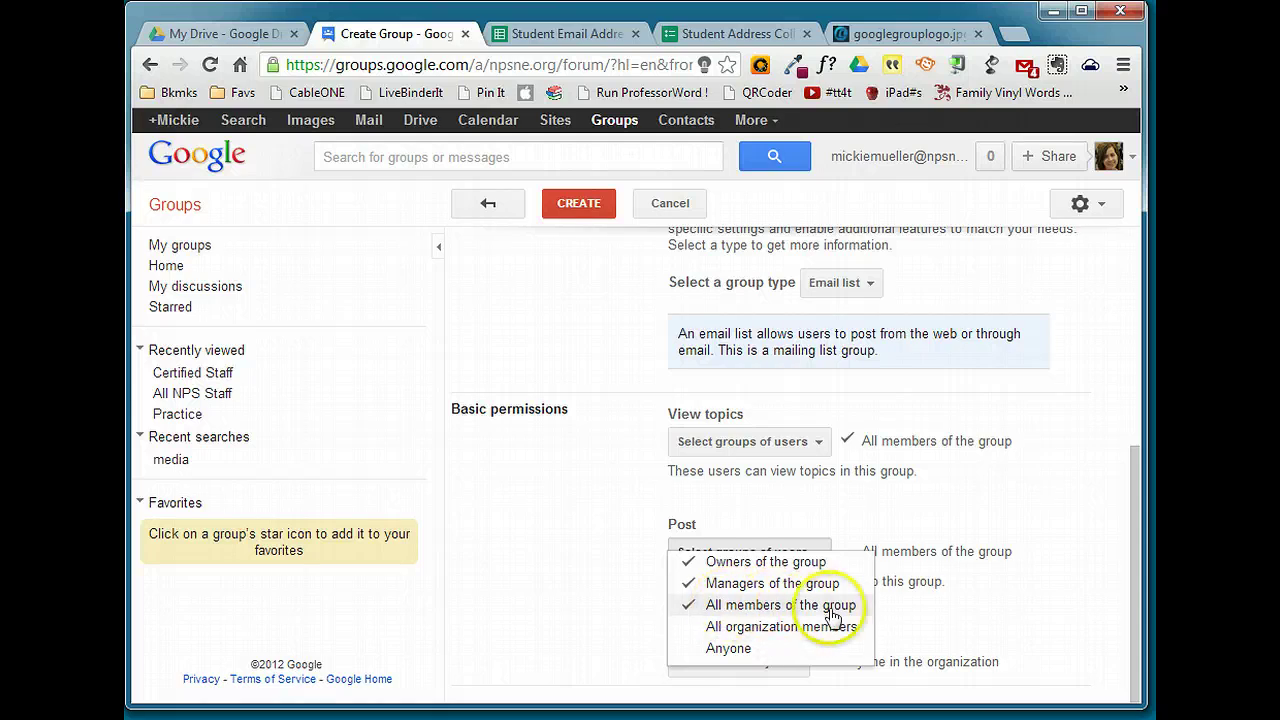
pyautogui.click(764, 606)
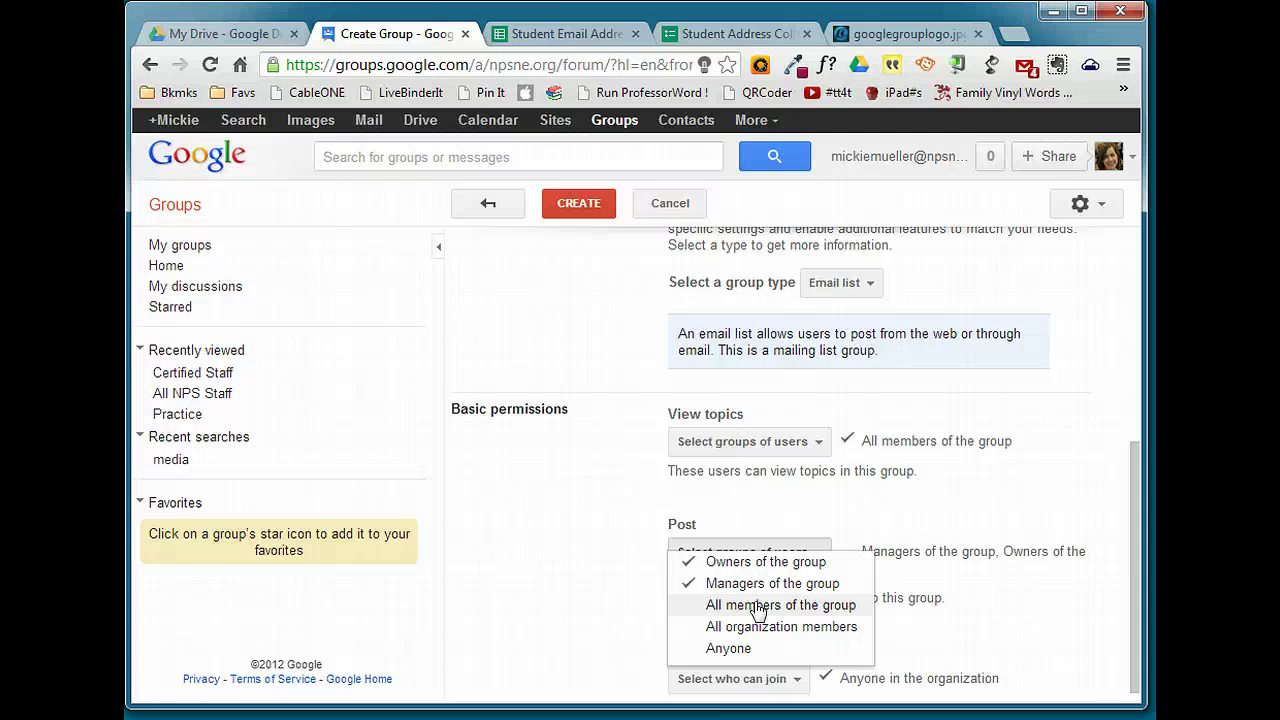
pyautogui.click(1050, 603)
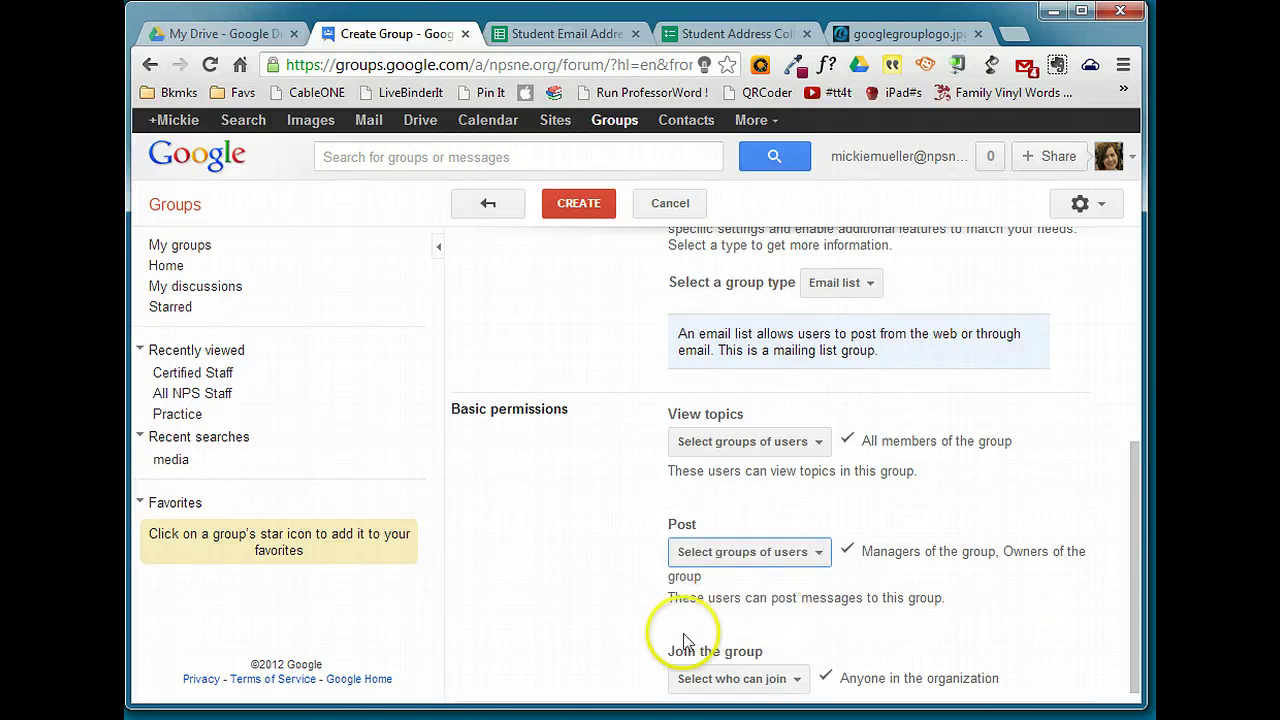
# Set joining to Only invited users and create the Keyboarding Period 3 group
pyautogui.click(790, 679)
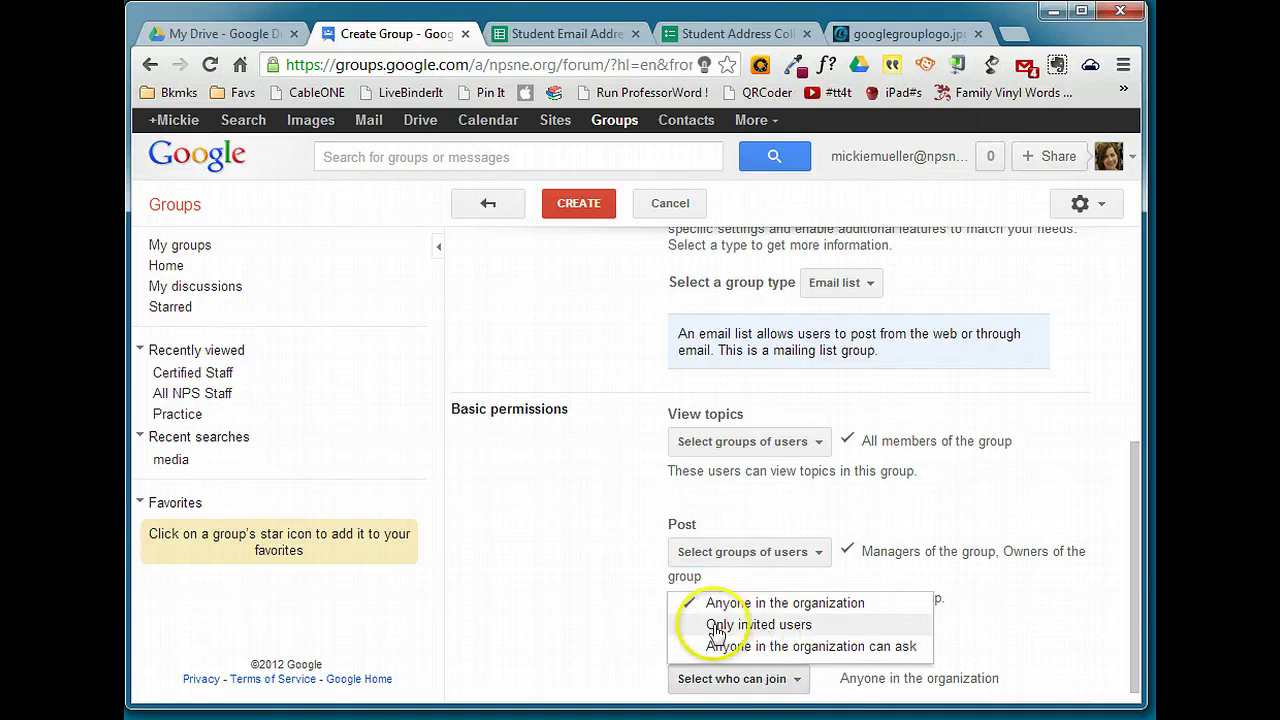
pyautogui.click(764, 627)
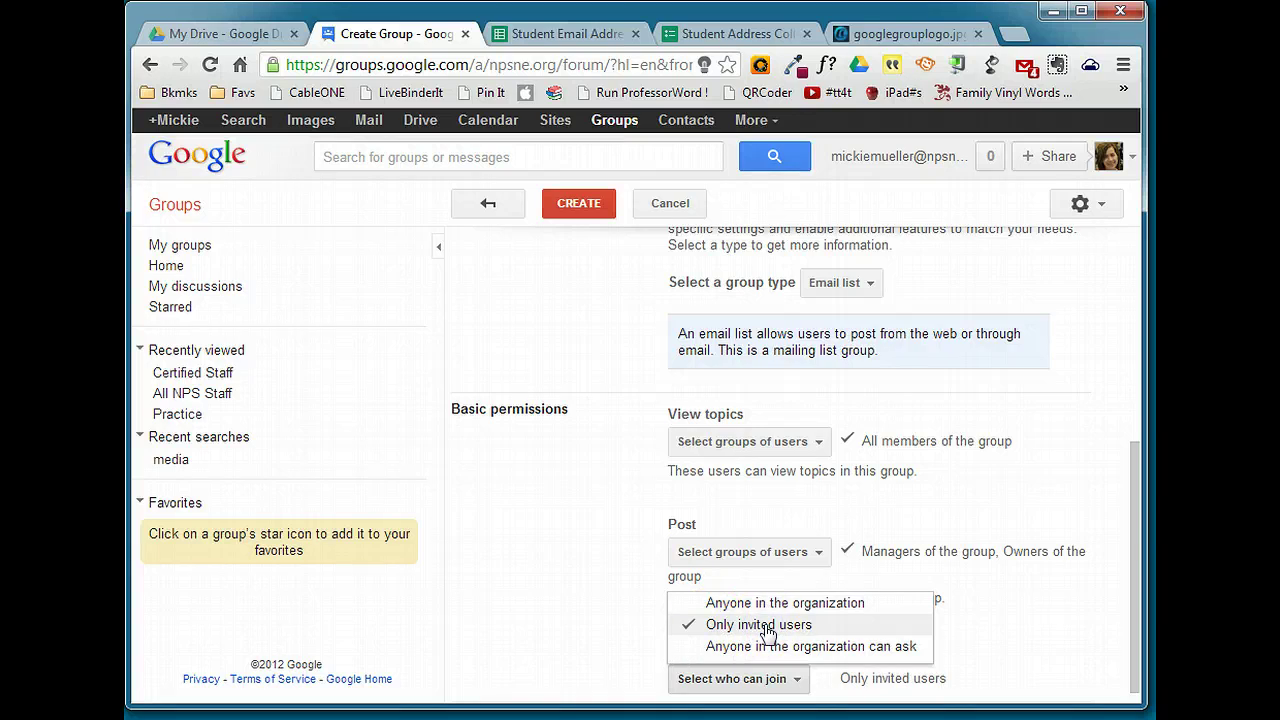
pyautogui.click(1073, 672)
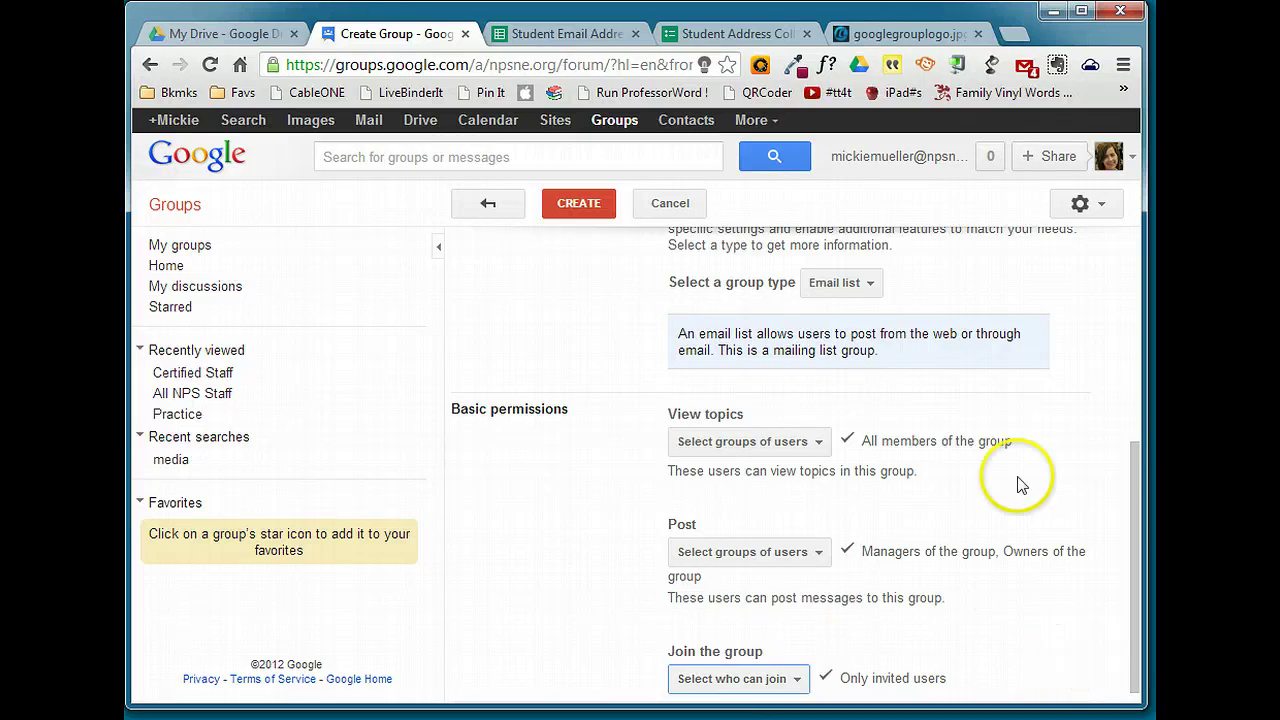
pyautogui.click(563, 205)
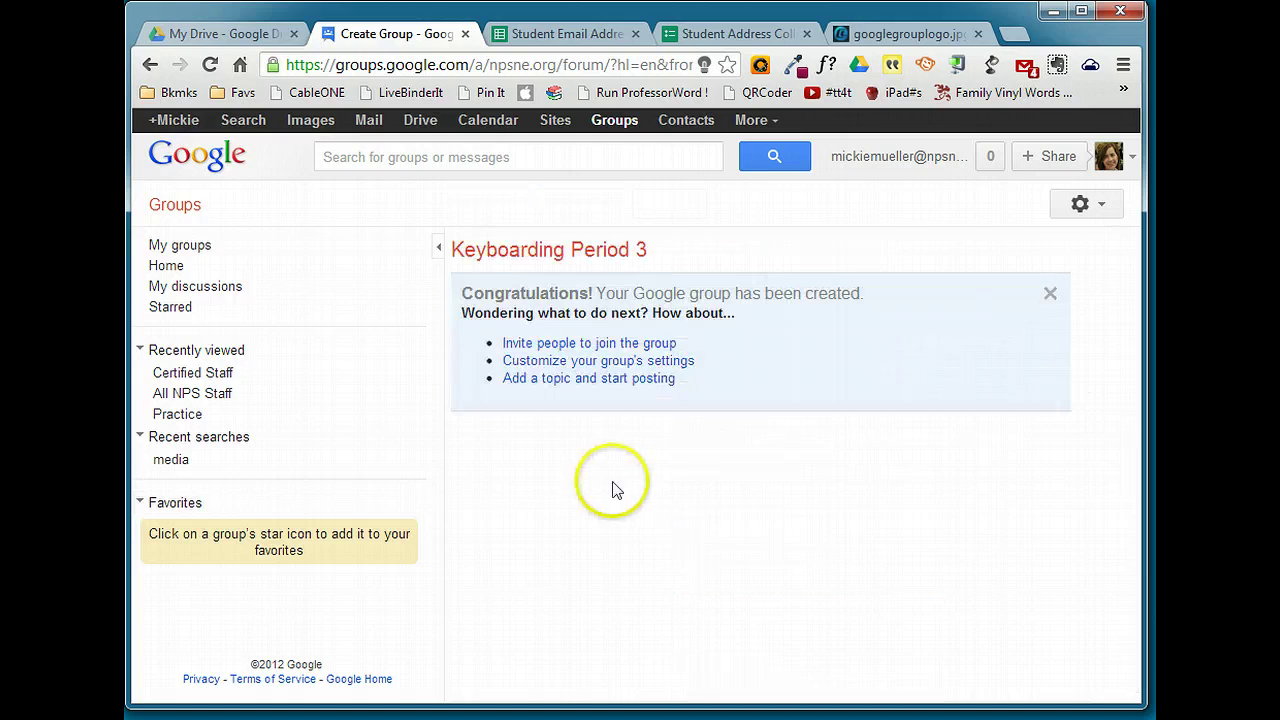
# Open Keyboarding Period 3 from the My groups list
pyautogui.click(181, 254)
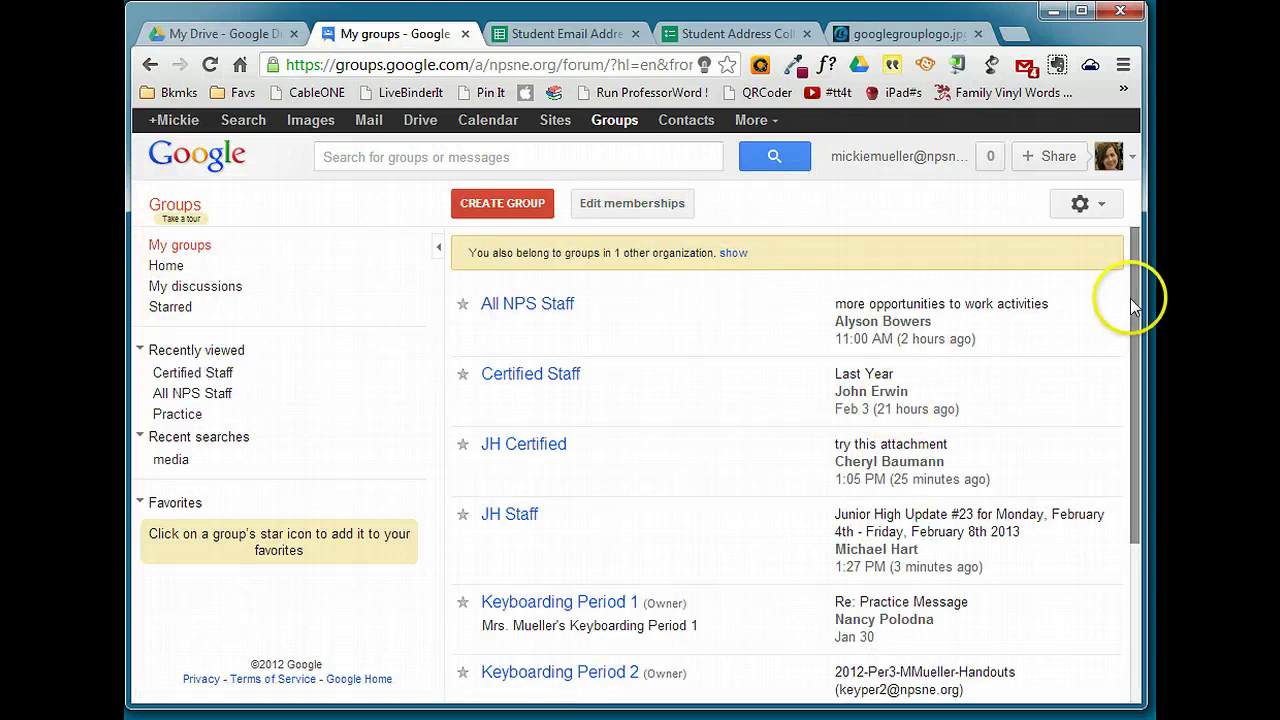
pyautogui.moveTo(1137, 294); pyautogui.dragTo(1134, 491)
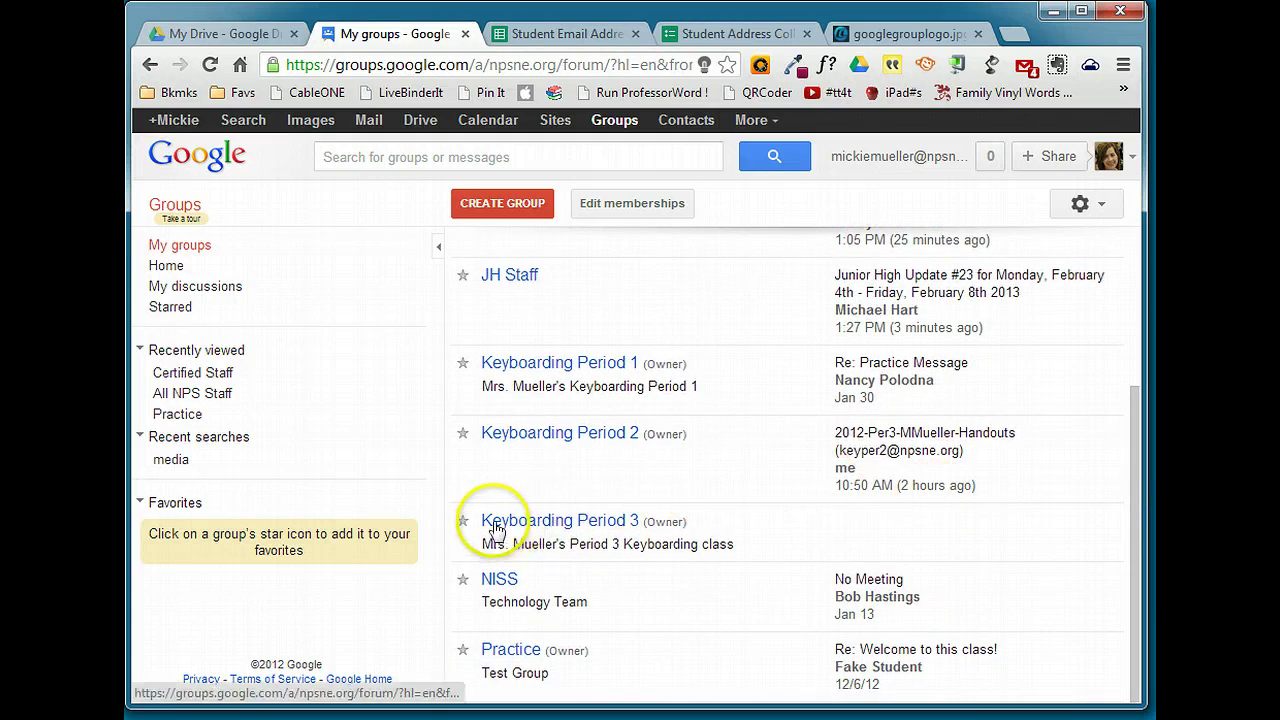
pyautogui.click(597, 525)
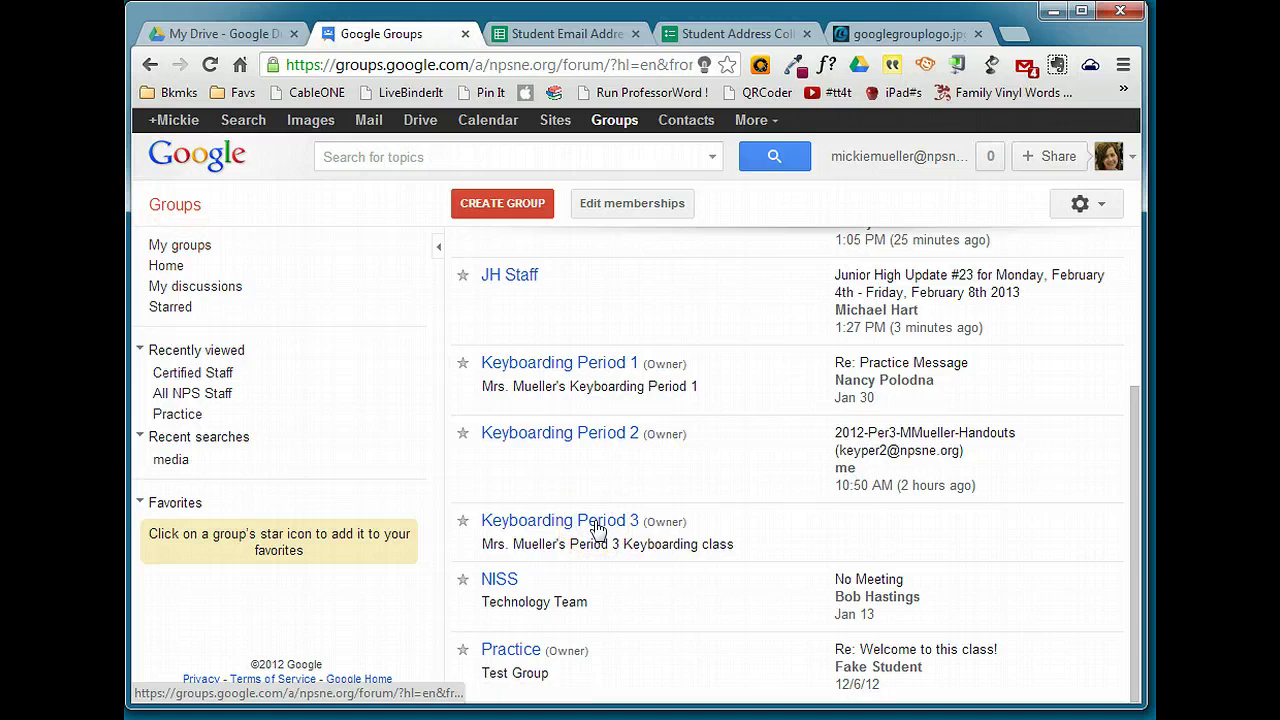
pyautogui.click(599, 527)
pyautogui.moveTo(460, 695); pyautogui.dragTo(643, 688)
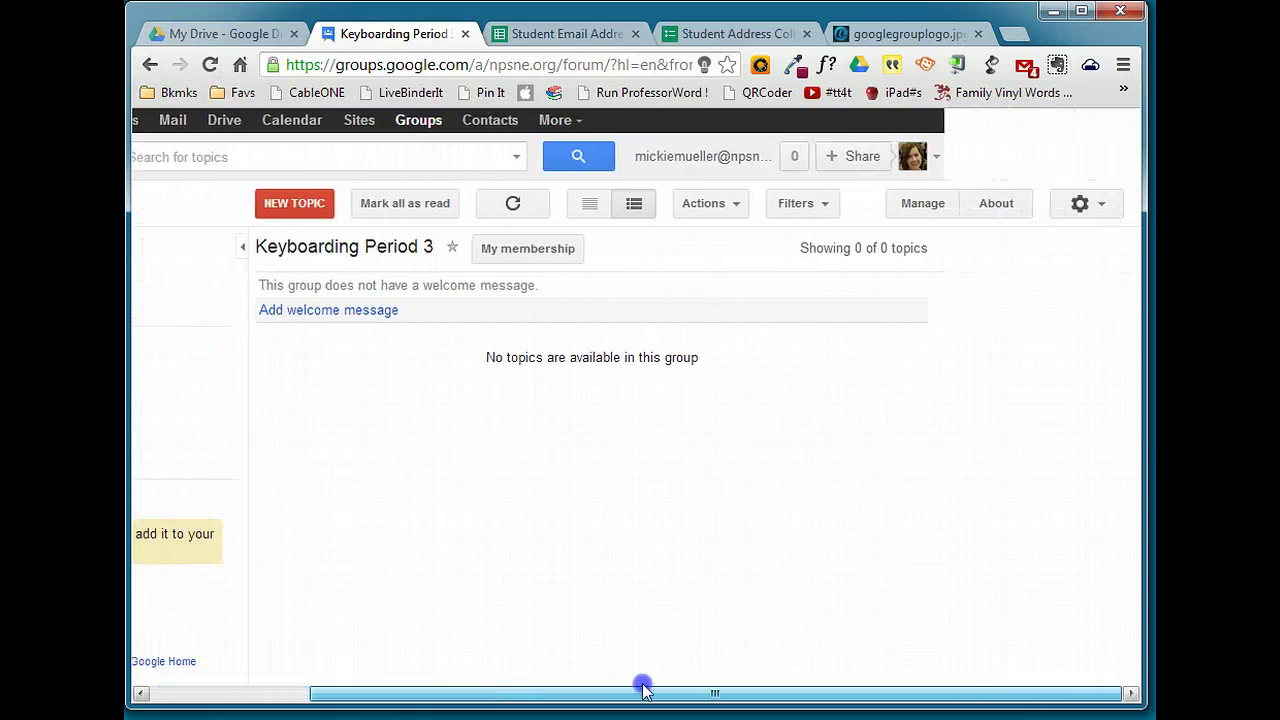
# Go to the group's Manage page and open Members > Direct add members
pyautogui.click(931, 212)
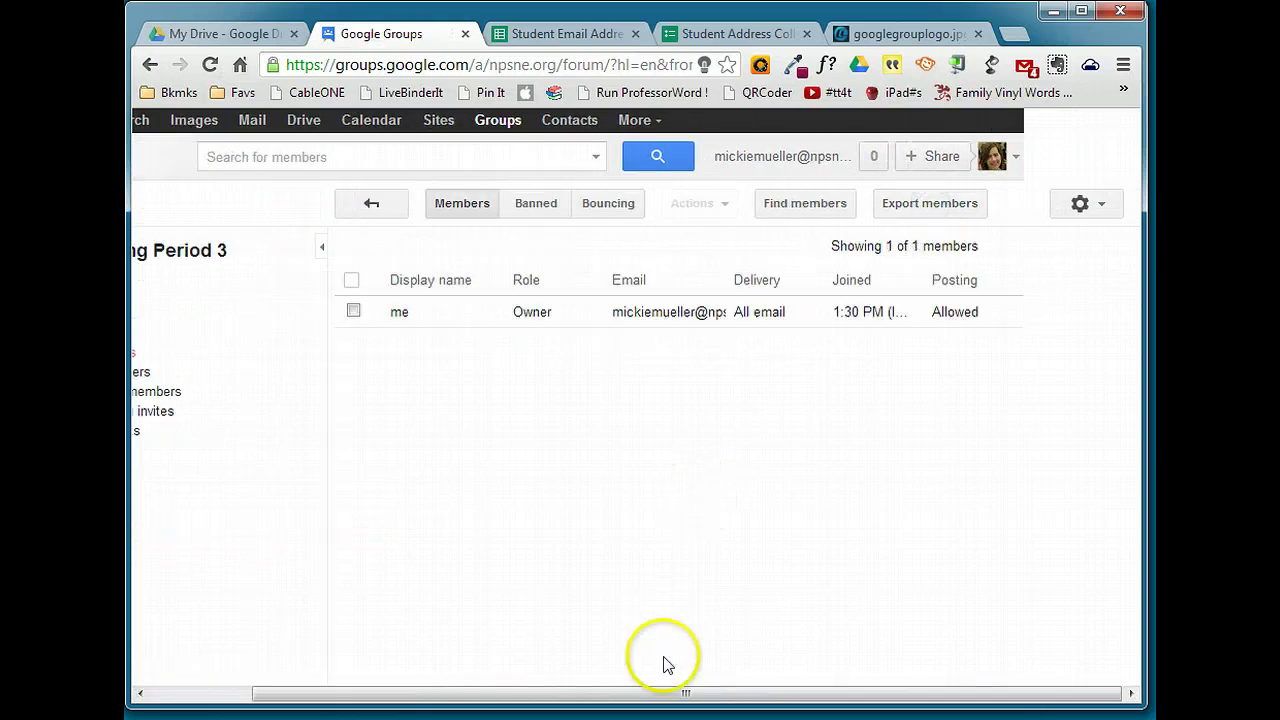
pyautogui.moveTo(668, 697); pyautogui.dragTo(374, 694)
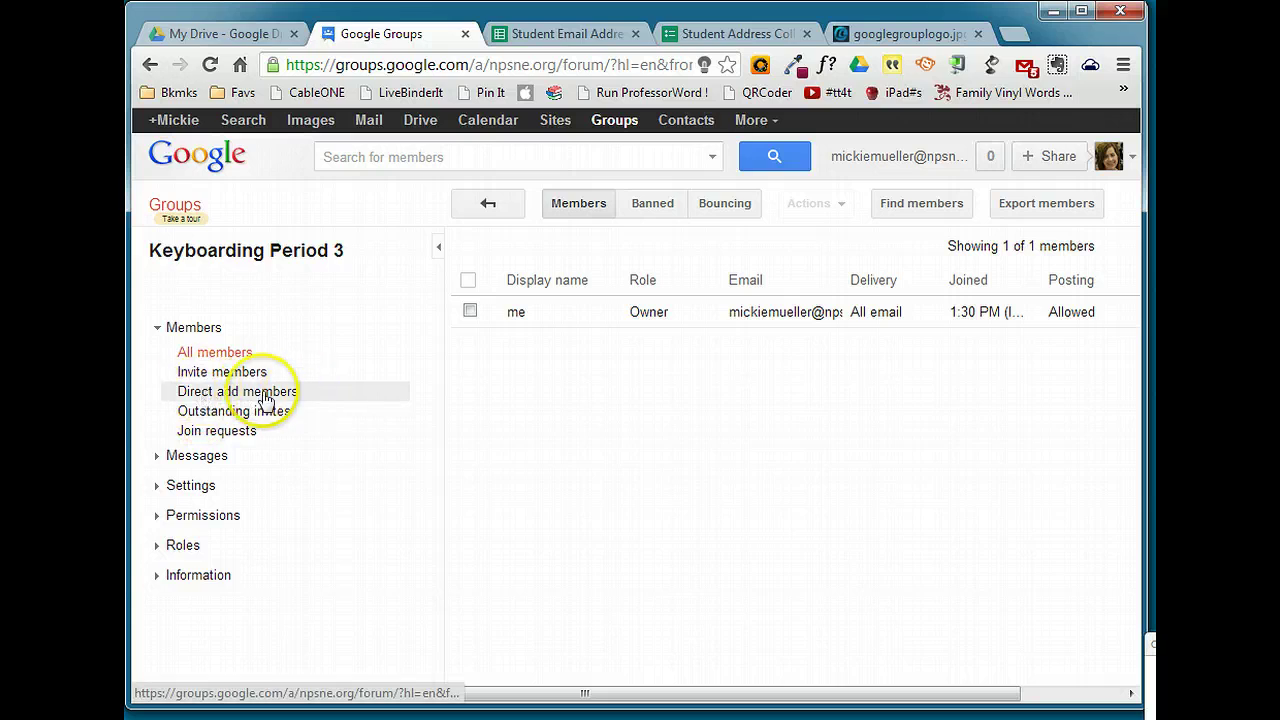
pyautogui.click(250, 399)
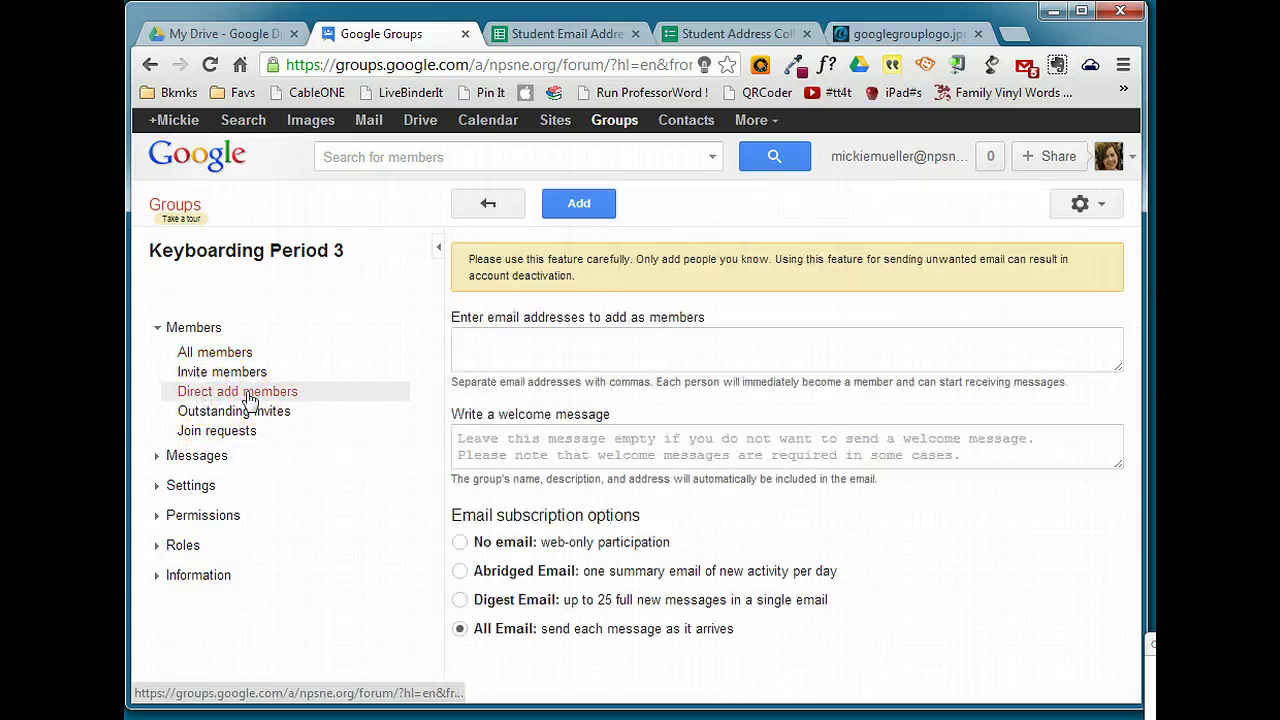
pyautogui.click(565, 366)
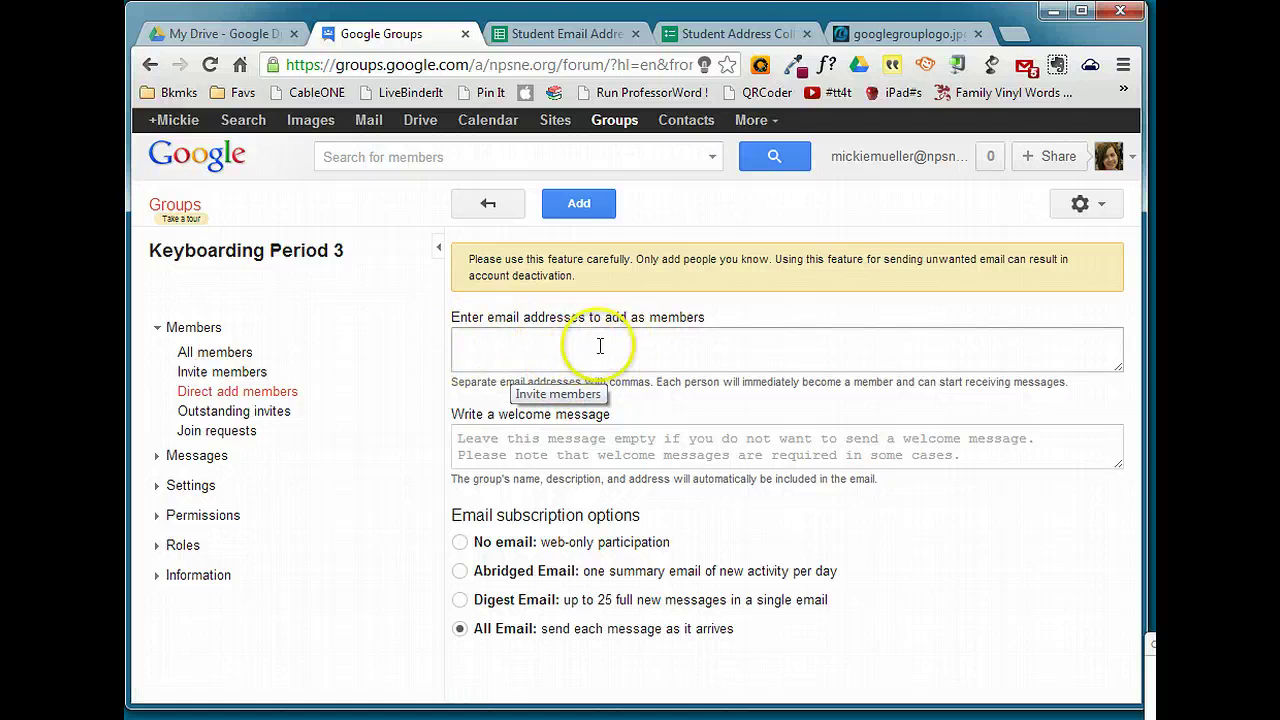
# In the responses spreadsheet, sort the student rows by Class Period A→Z
pyautogui.click(570, 32)
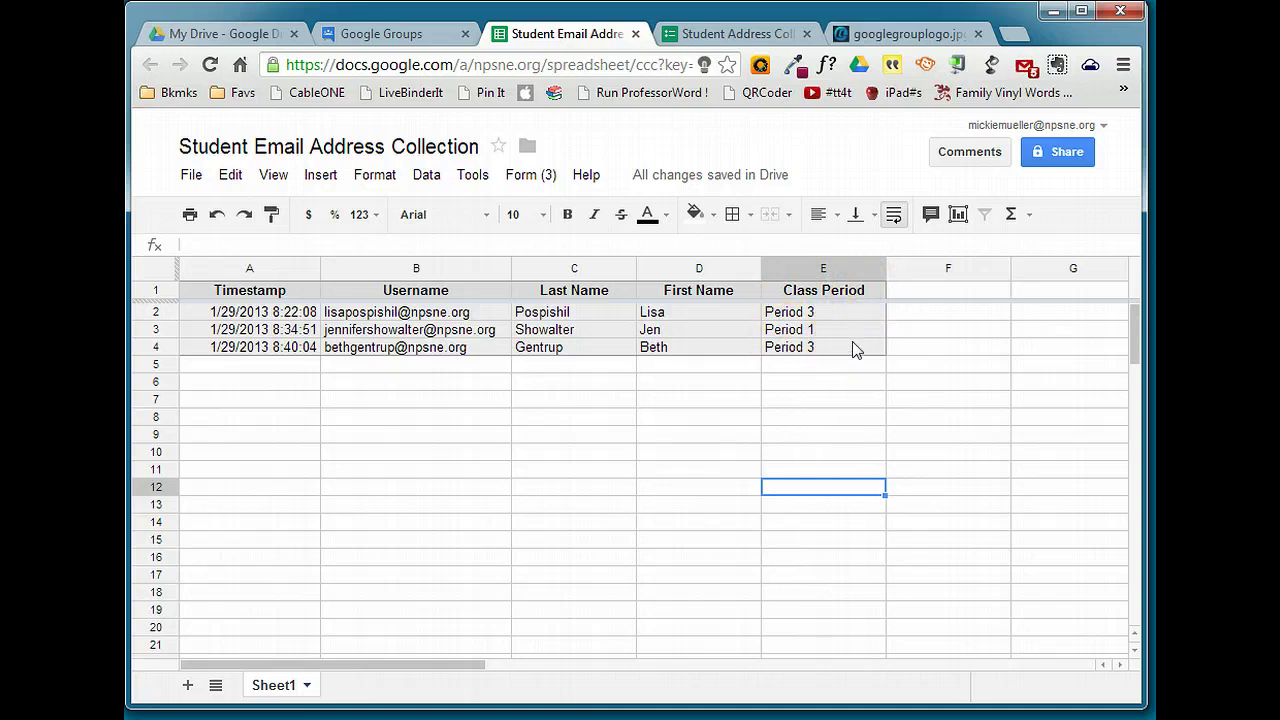
pyautogui.click(878, 292)
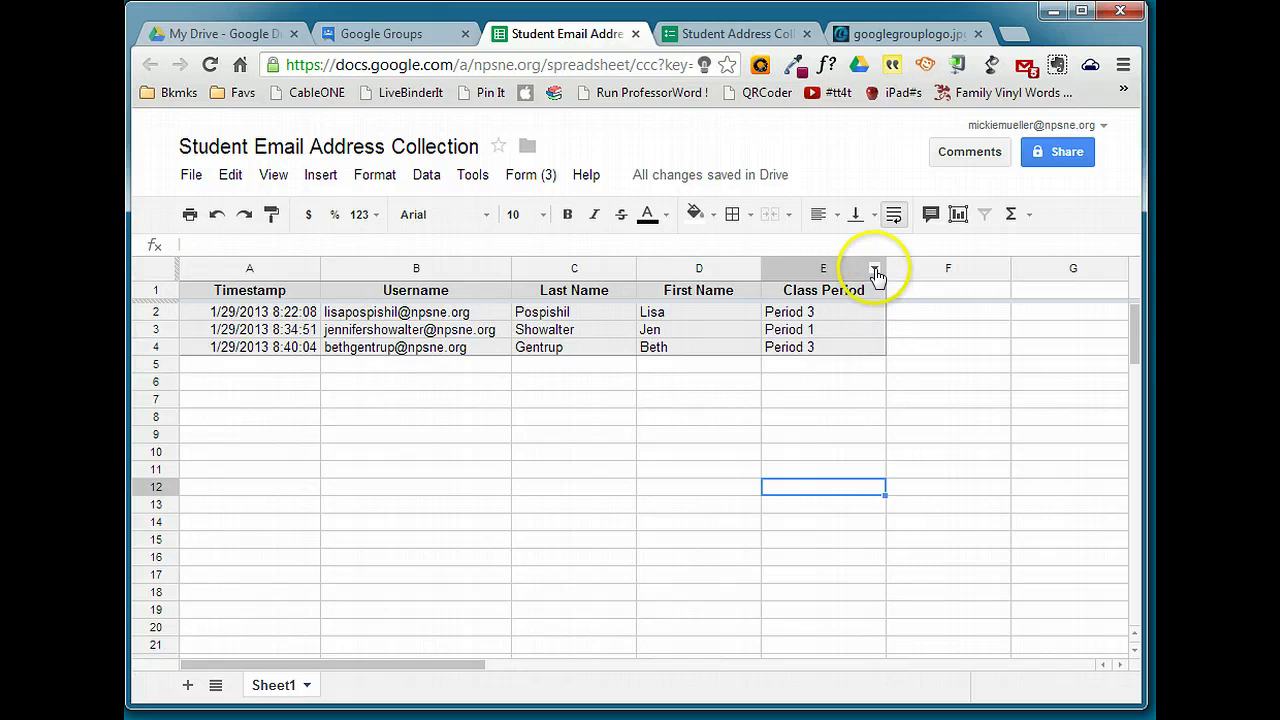
pyautogui.click(875, 270)
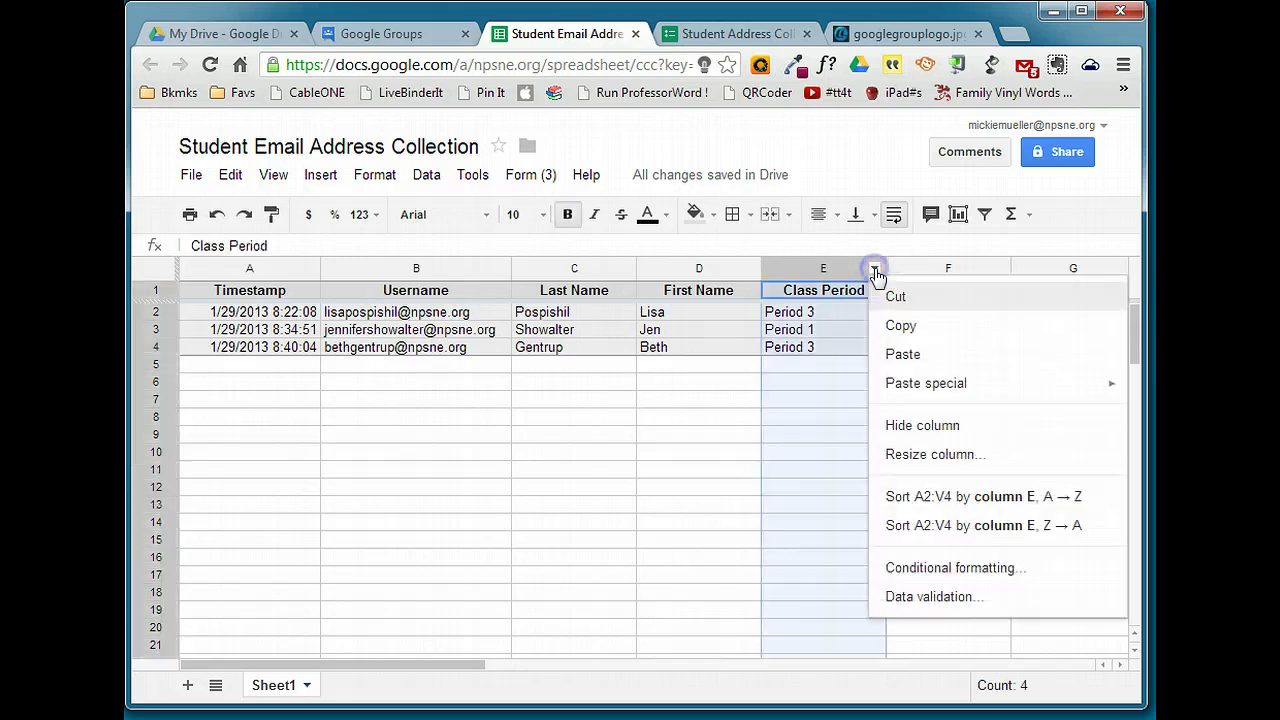
pyautogui.click(916, 496)
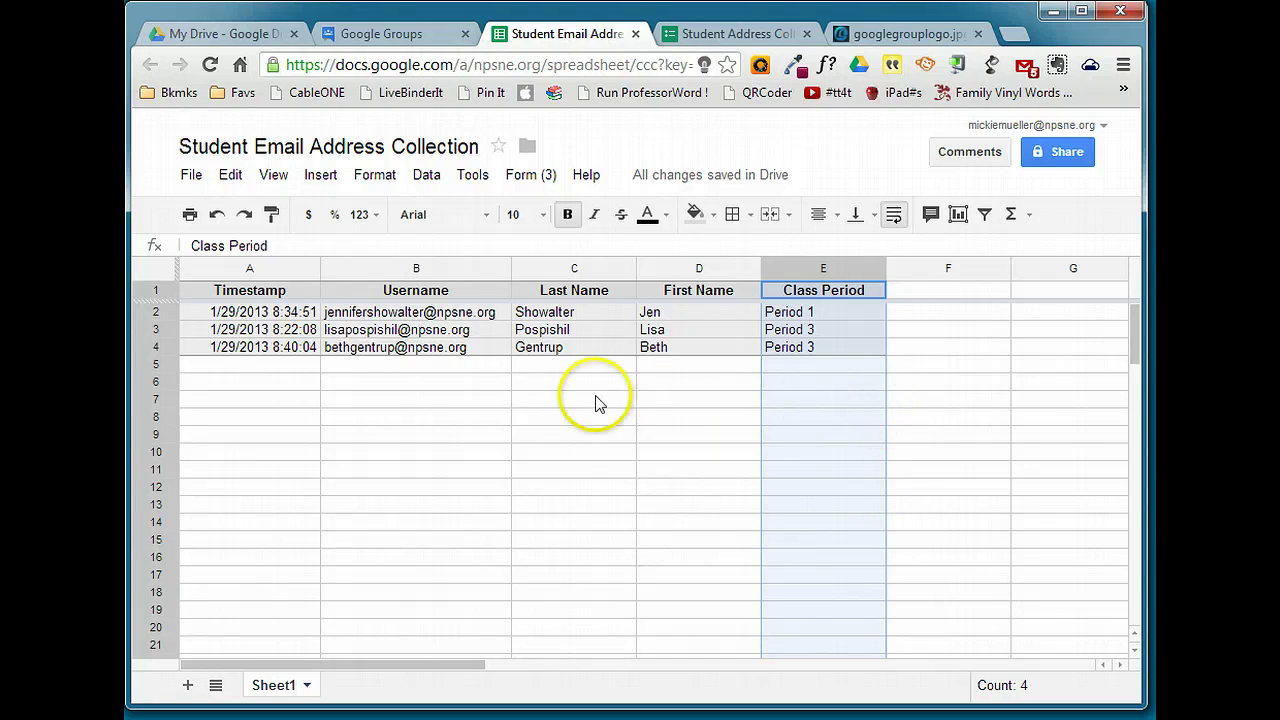
# Select and copy the three student usernames in B2:B4
pyautogui.click(437, 314)
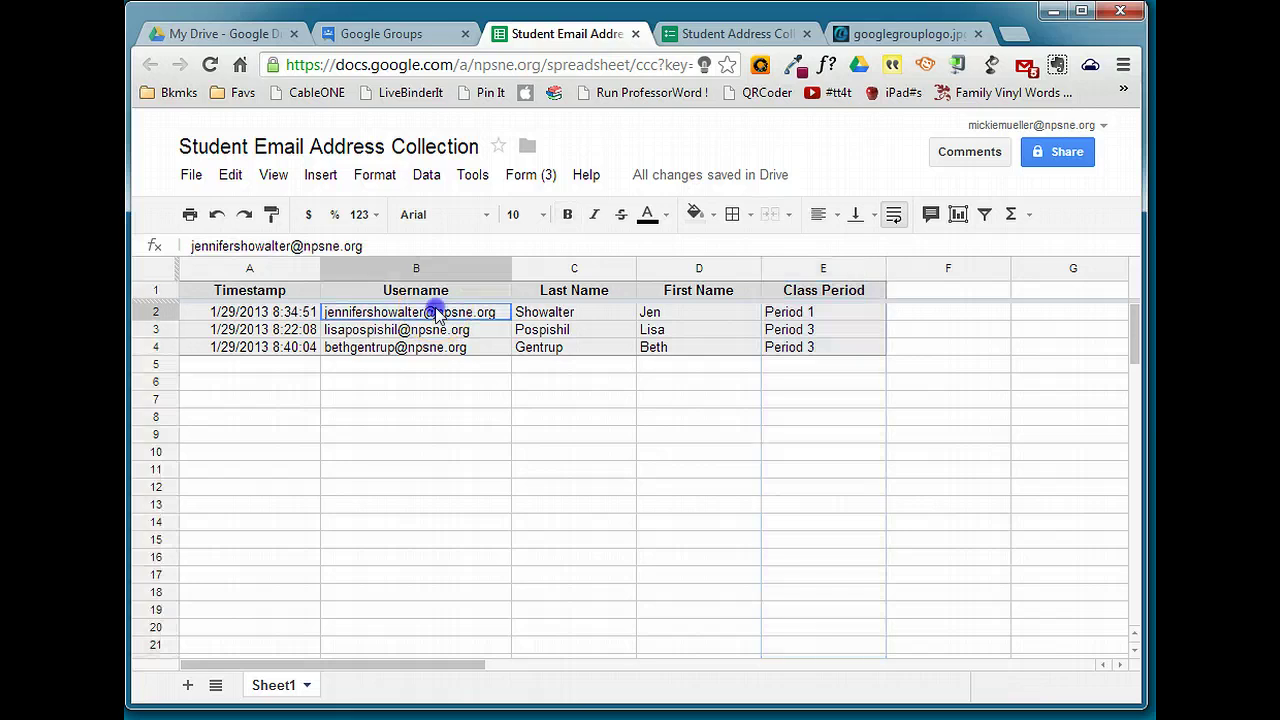
pyautogui.moveTo(437, 334); pyautogui.dragTo(440, 352)
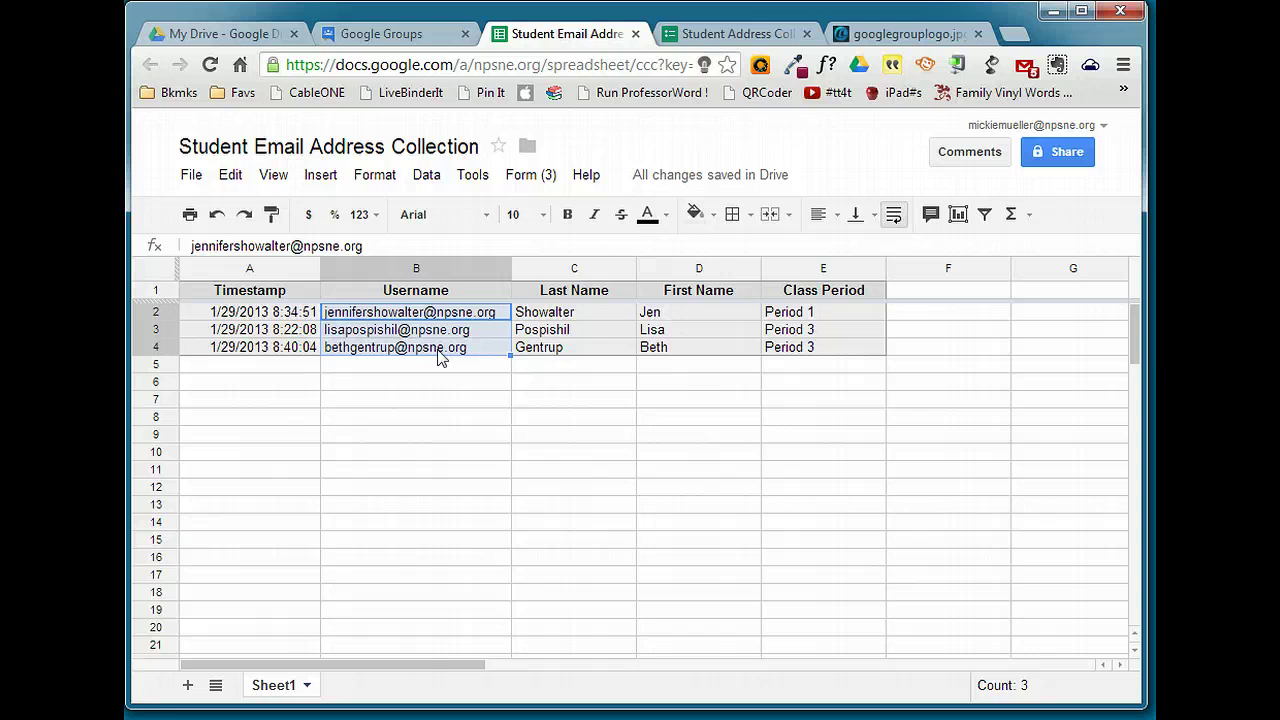
pyautogui.rightClick(461, 333)
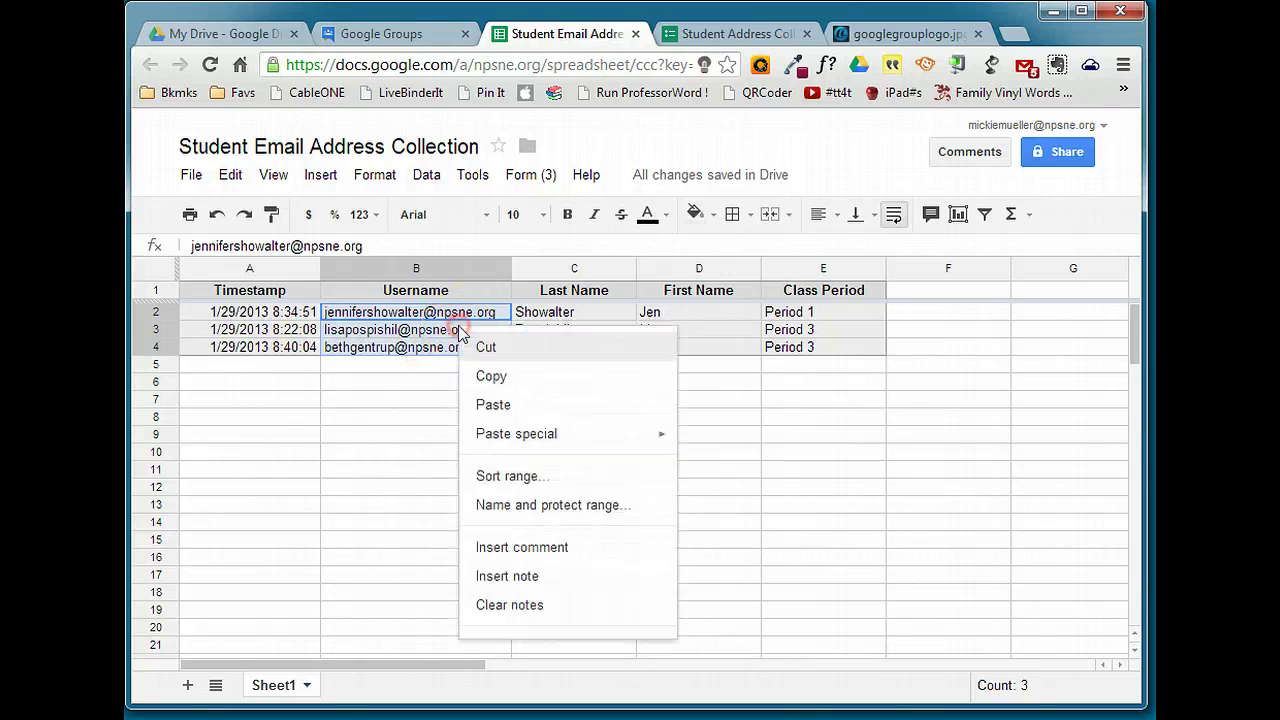
pyautogui.press('Escape')
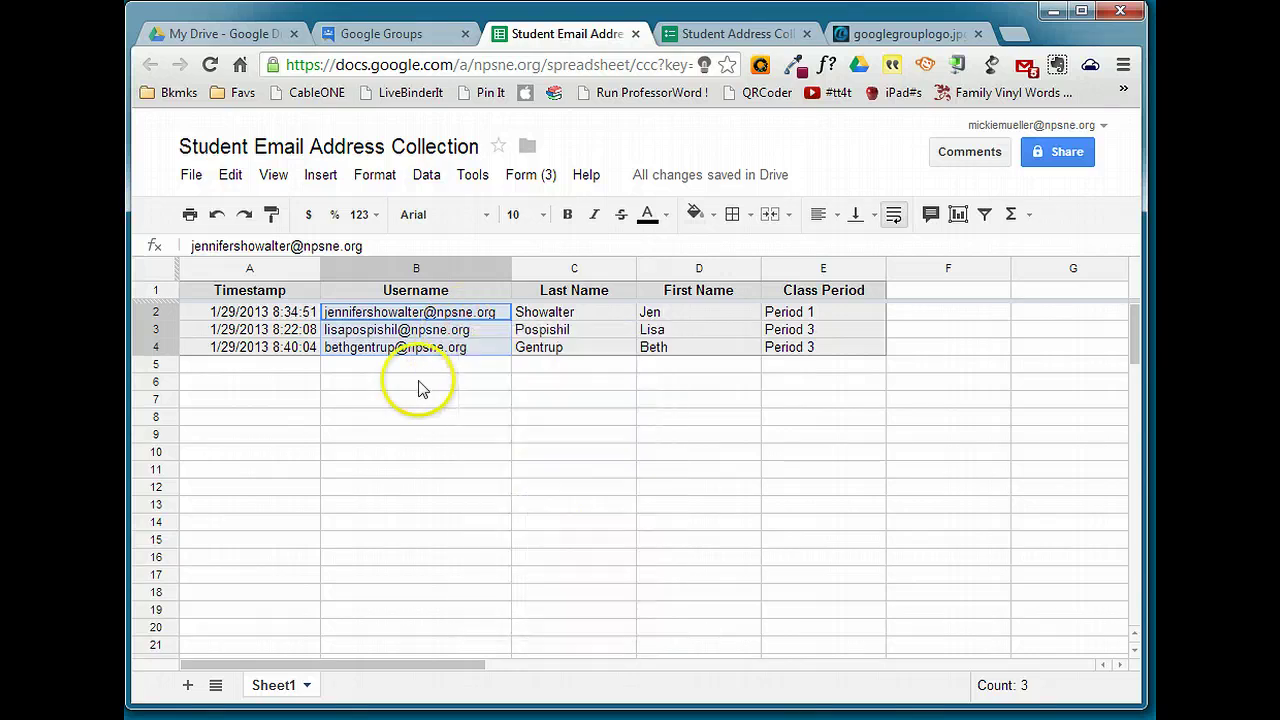
pyautogui.click(414, 317)
pyautogui.moveTo(416, 318); pyautogui.dragTo(418, 352)
pyautogui.hotkey('ctrl', 'c')
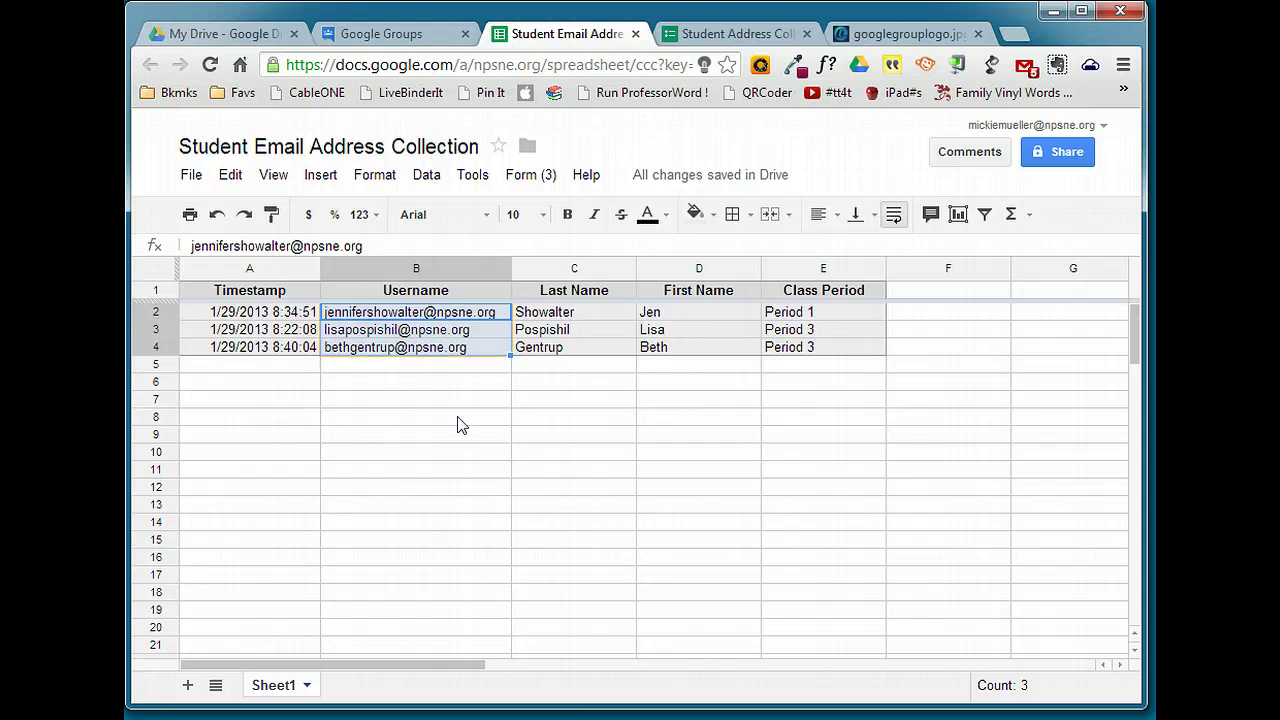
# Paste the three student addresses into the Direct add members box and add them
pyautogui.click(370, 33)
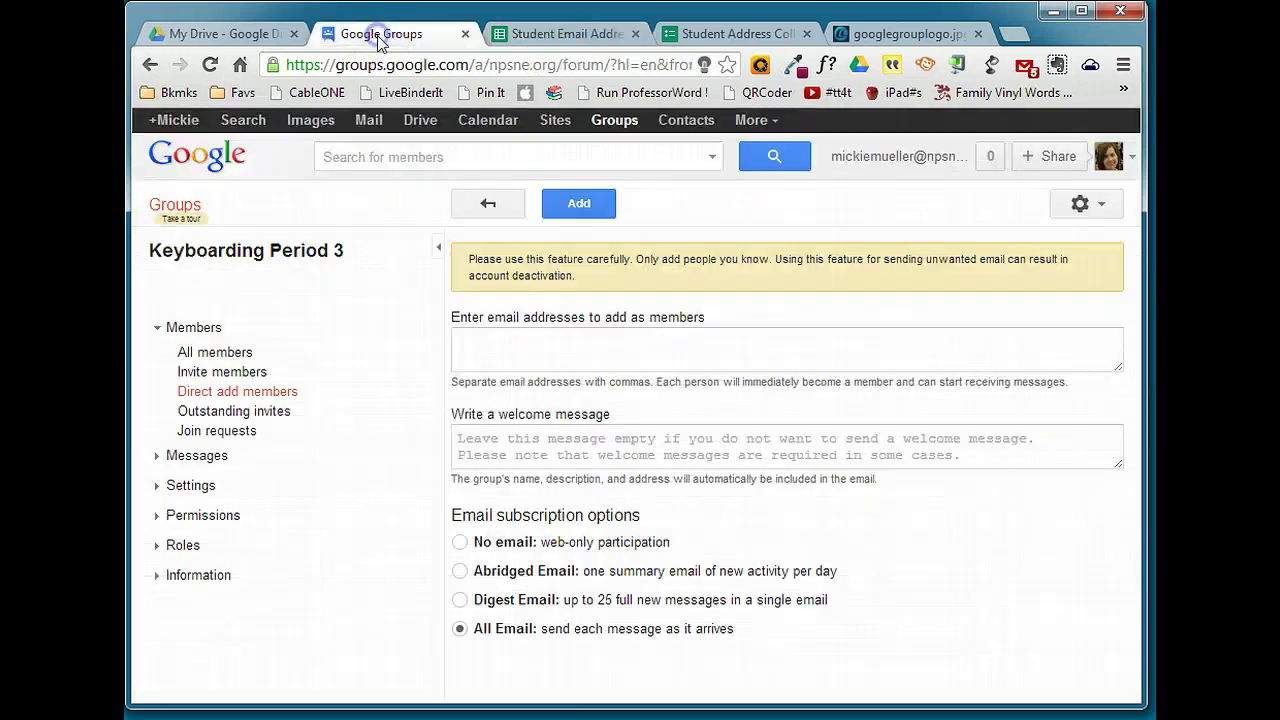
pyautogui.click(478, 336)
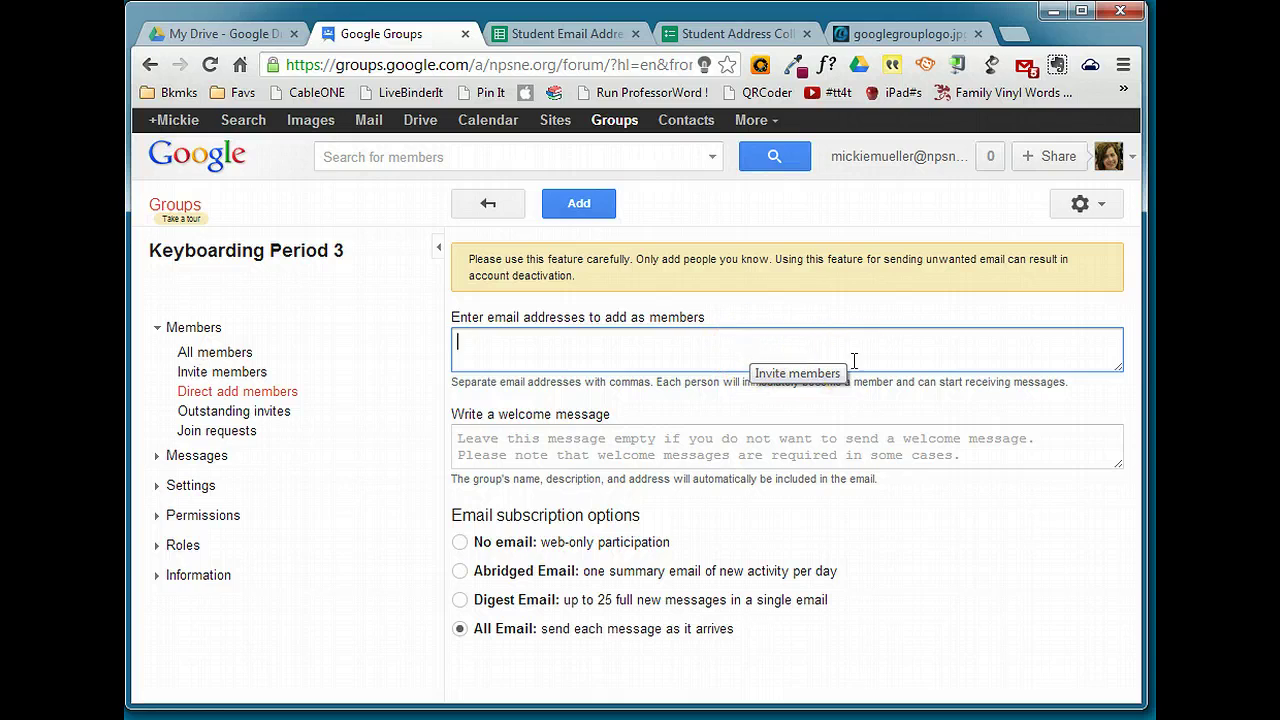
pyautogui.hotkey('ctrl', 'v')
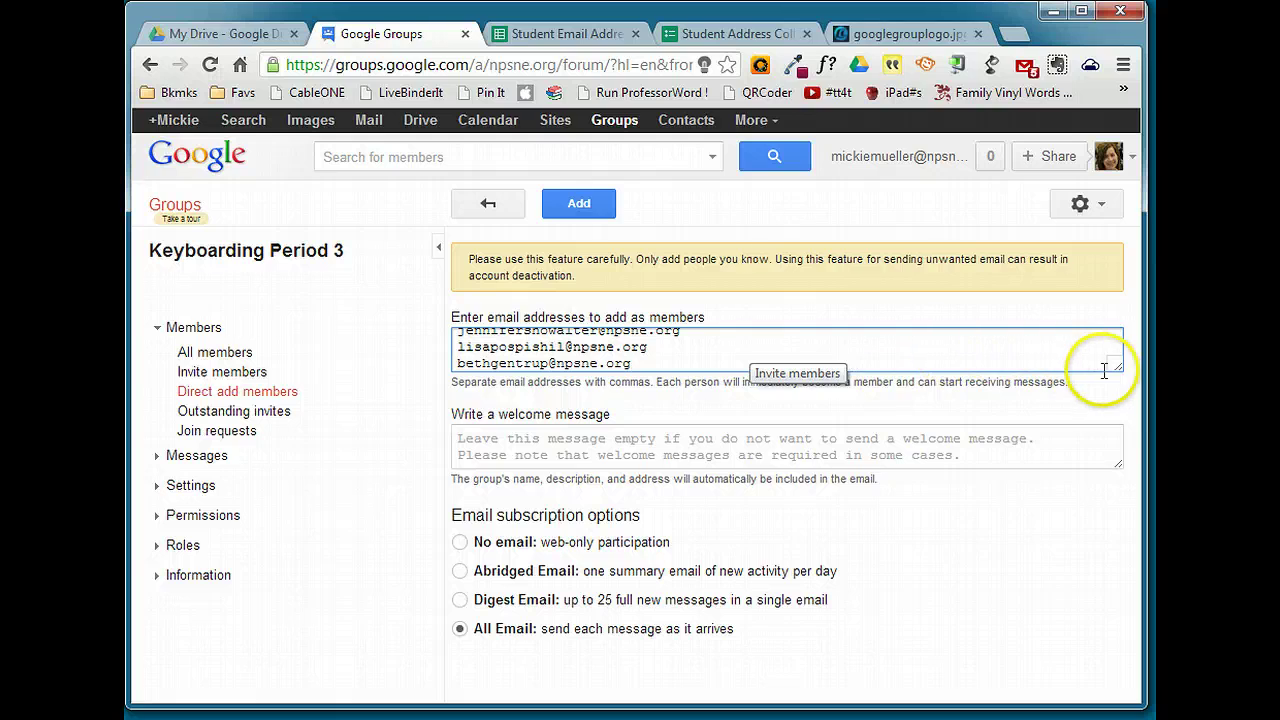
pyautogui.moveTo(1116, 367); pyautogui.dragTo(1122, 406)
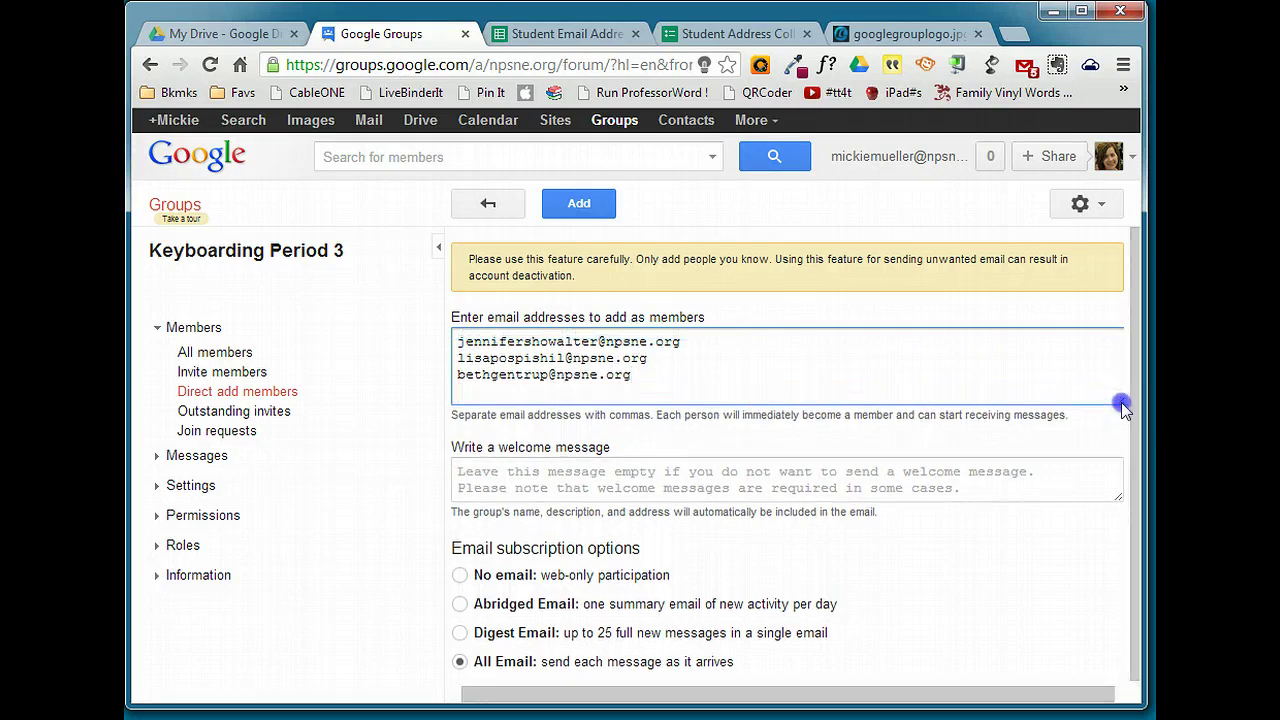
pyautogui.moveTo(1121, 402); pyautogui.dragTo(1122, 388)
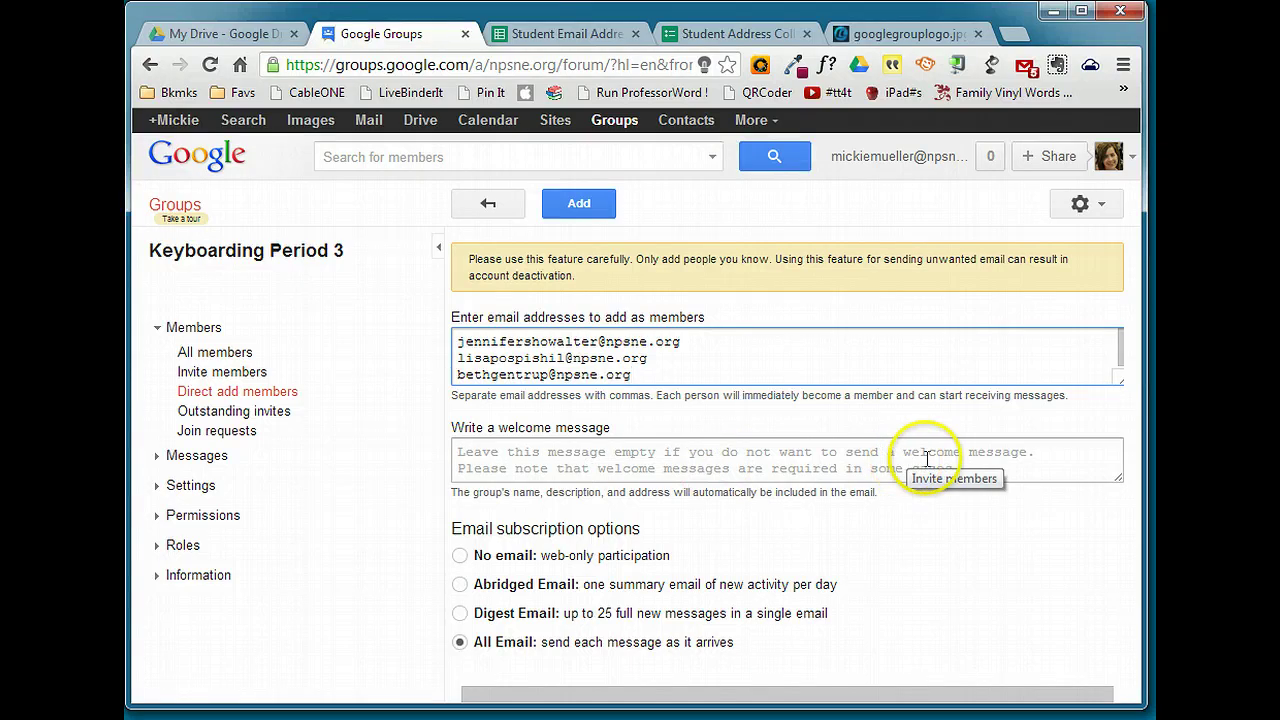
pyautogui.click(580, 205)
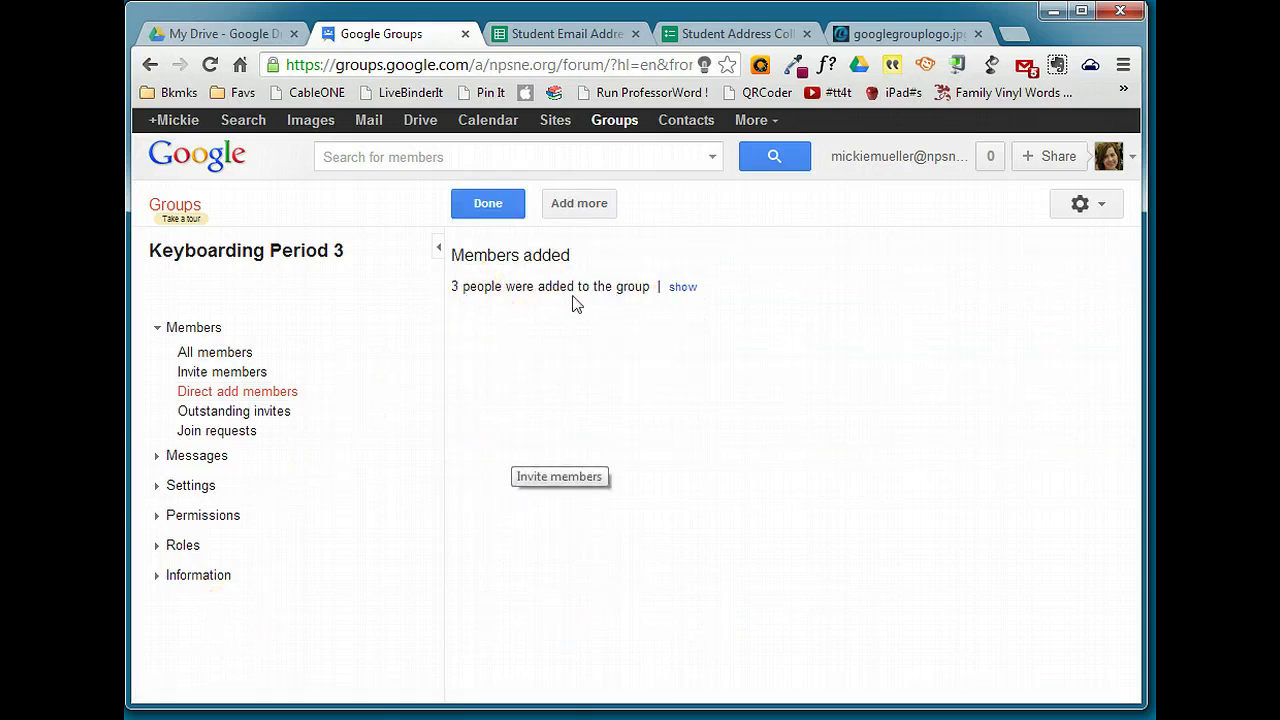
# Check the 4-member list, then open General information and select the keyper3 group address
pyautogui.click(199, 358)
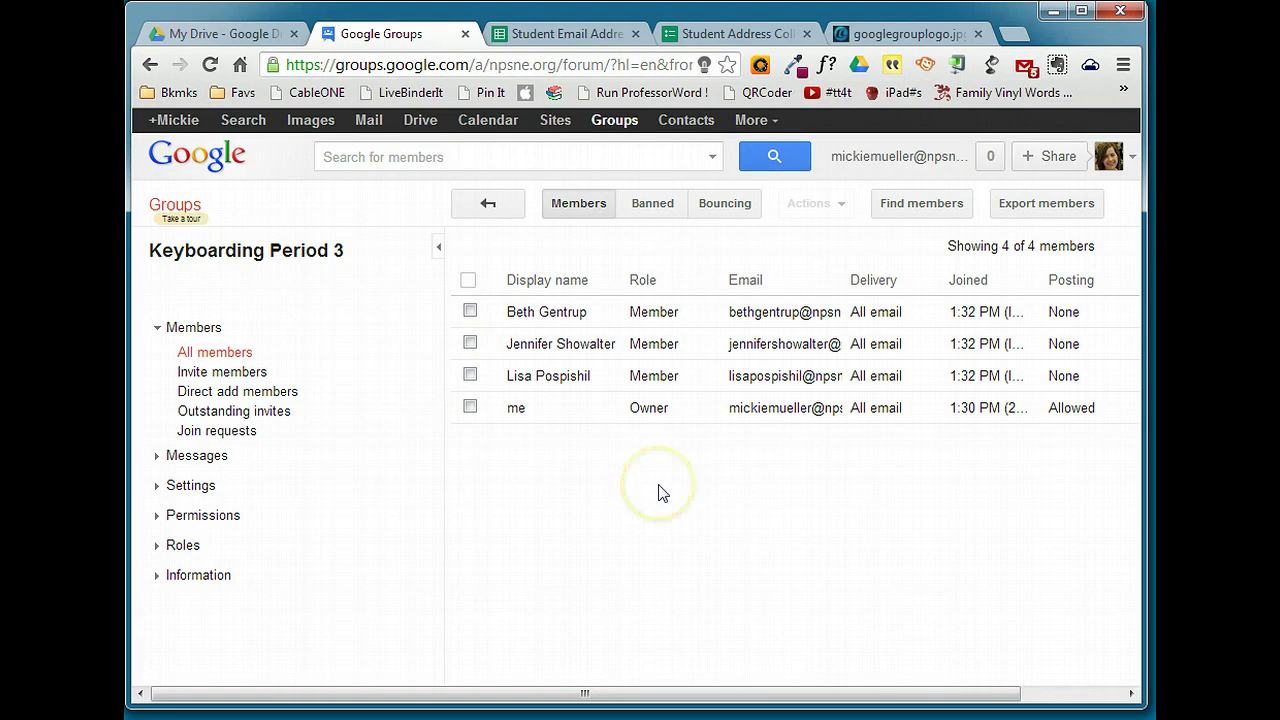
pyautogui.click(199, 577)
pyautogui.click(272, 600)
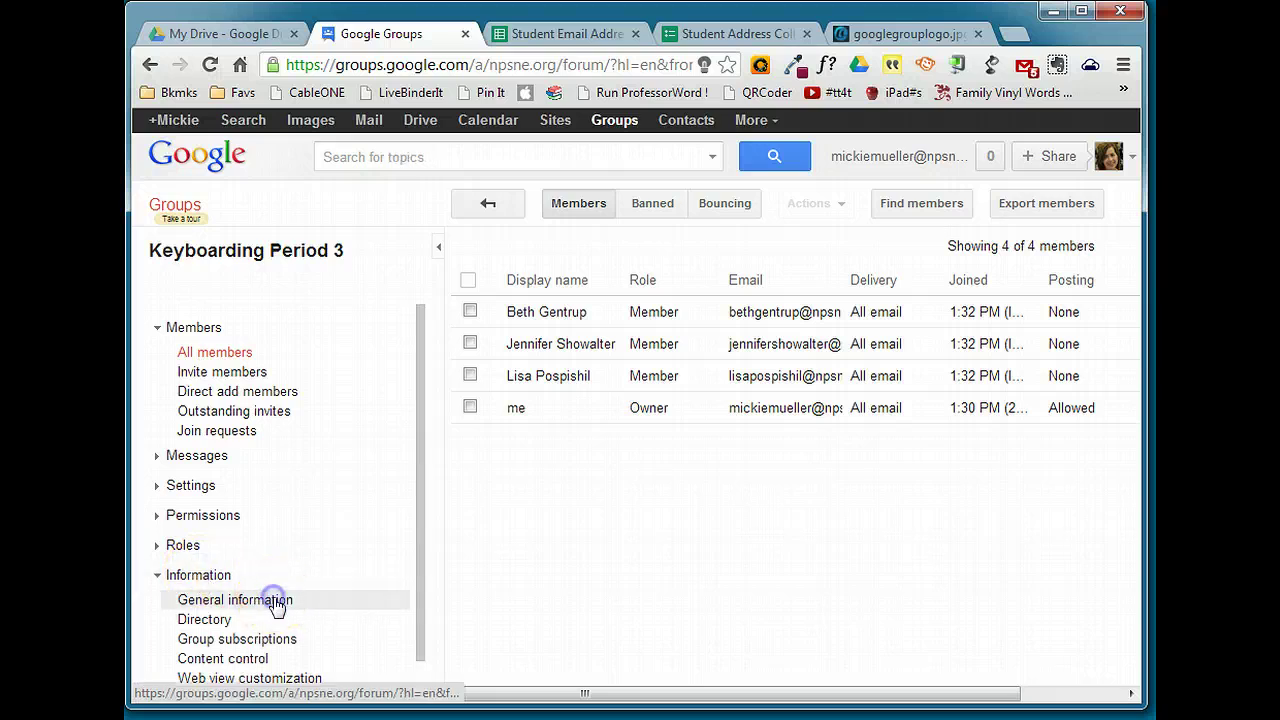
pyautogui.click(682, 294)
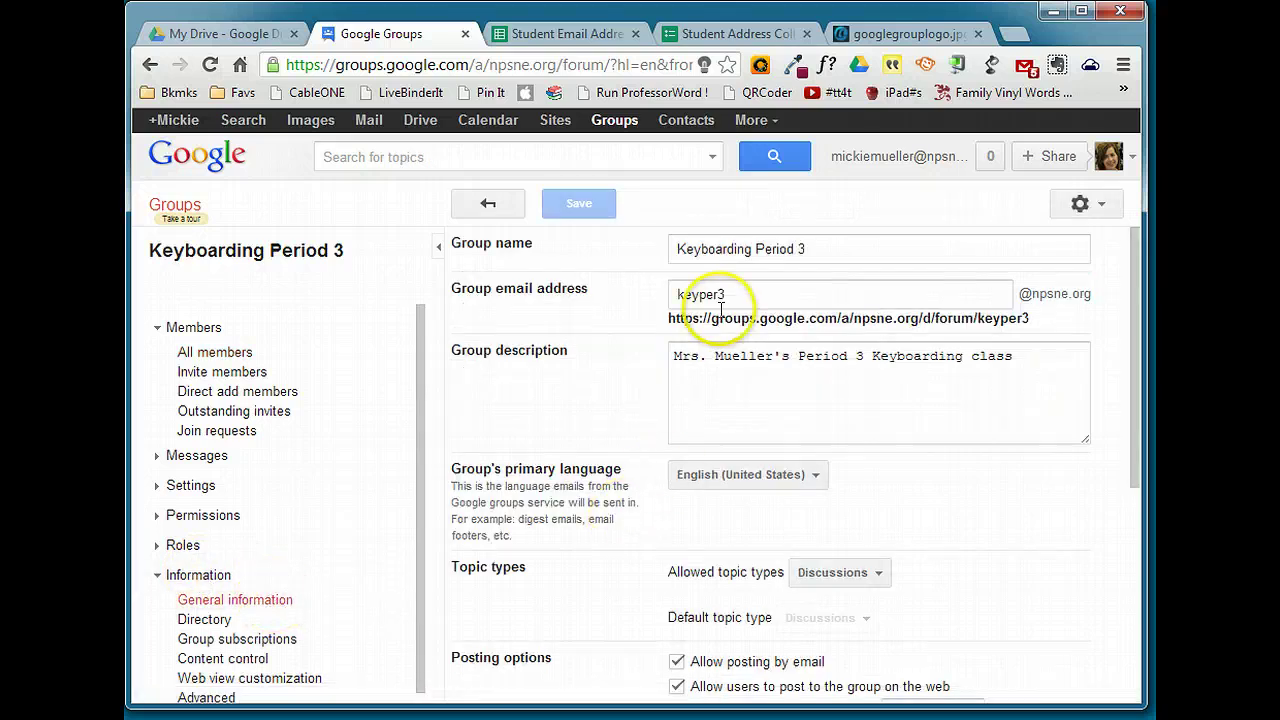
pyautogui.moveTo(678, 294); pyautogui.dragTo(752, 294)
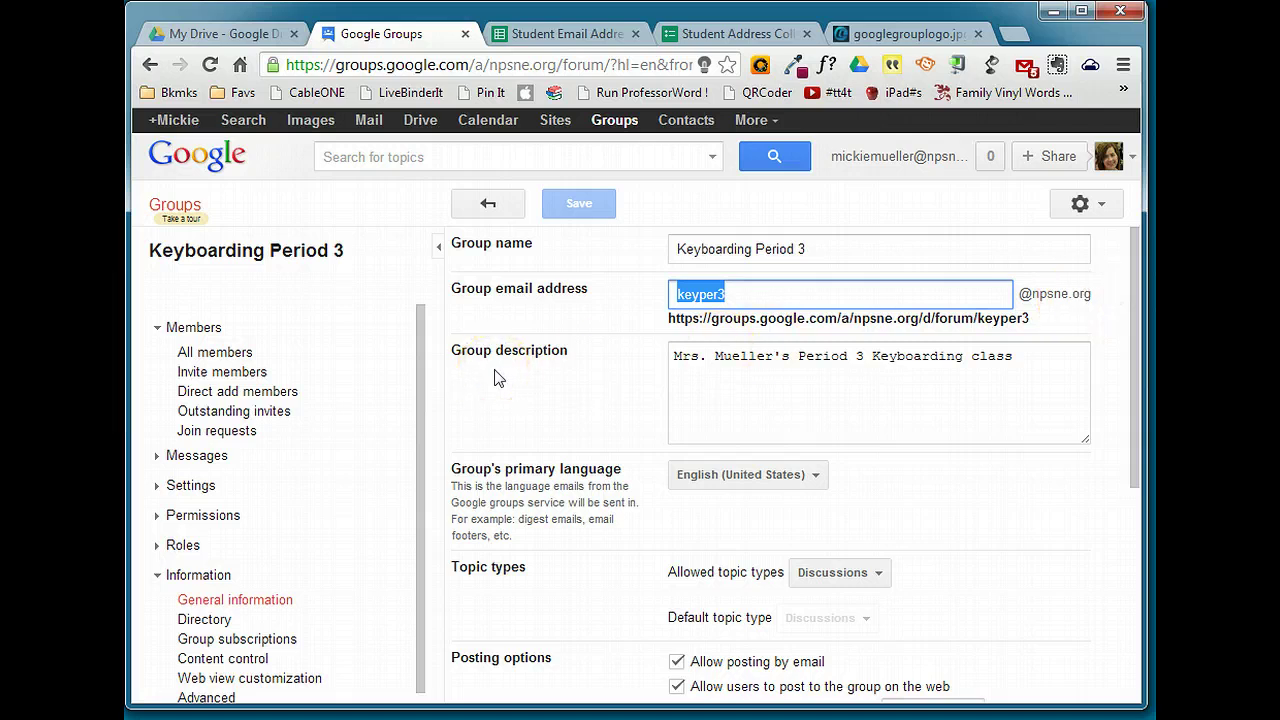
# Compose a new Gmail message with the Keyboarding Period 3 group's email address as recipient
pyautogui.click(369, 124)
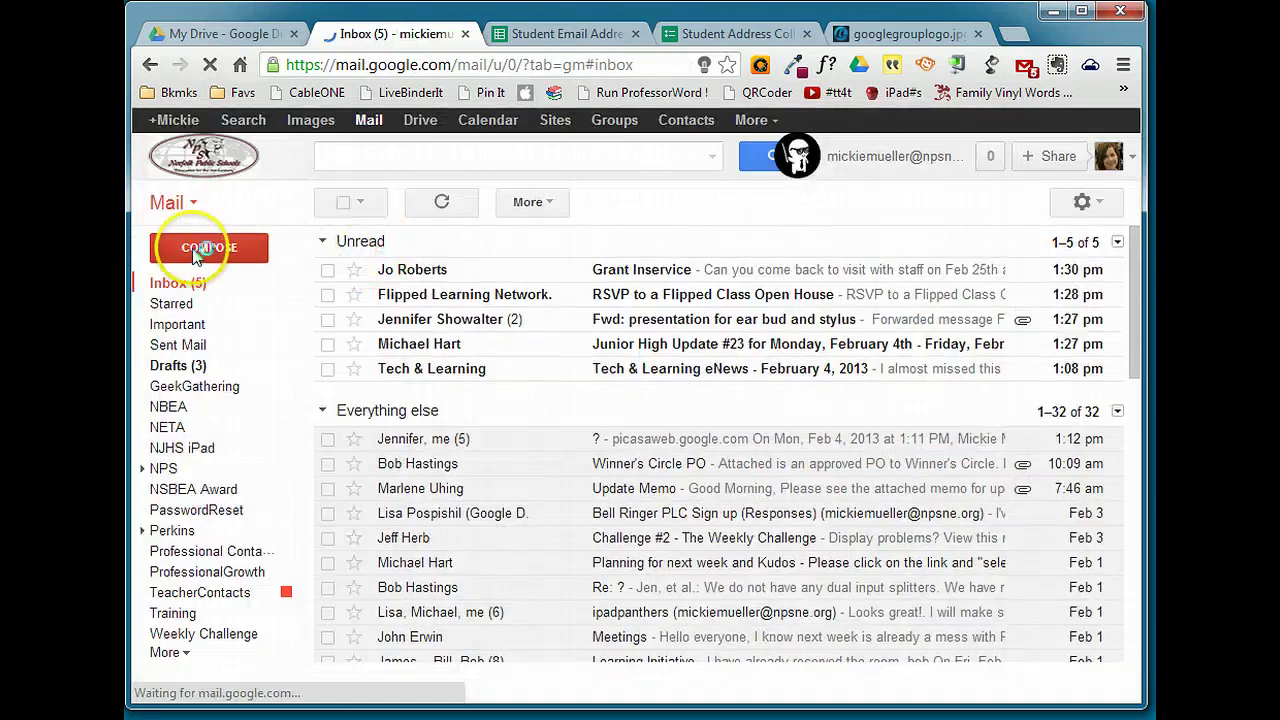
pyautogui.click(197, 250)
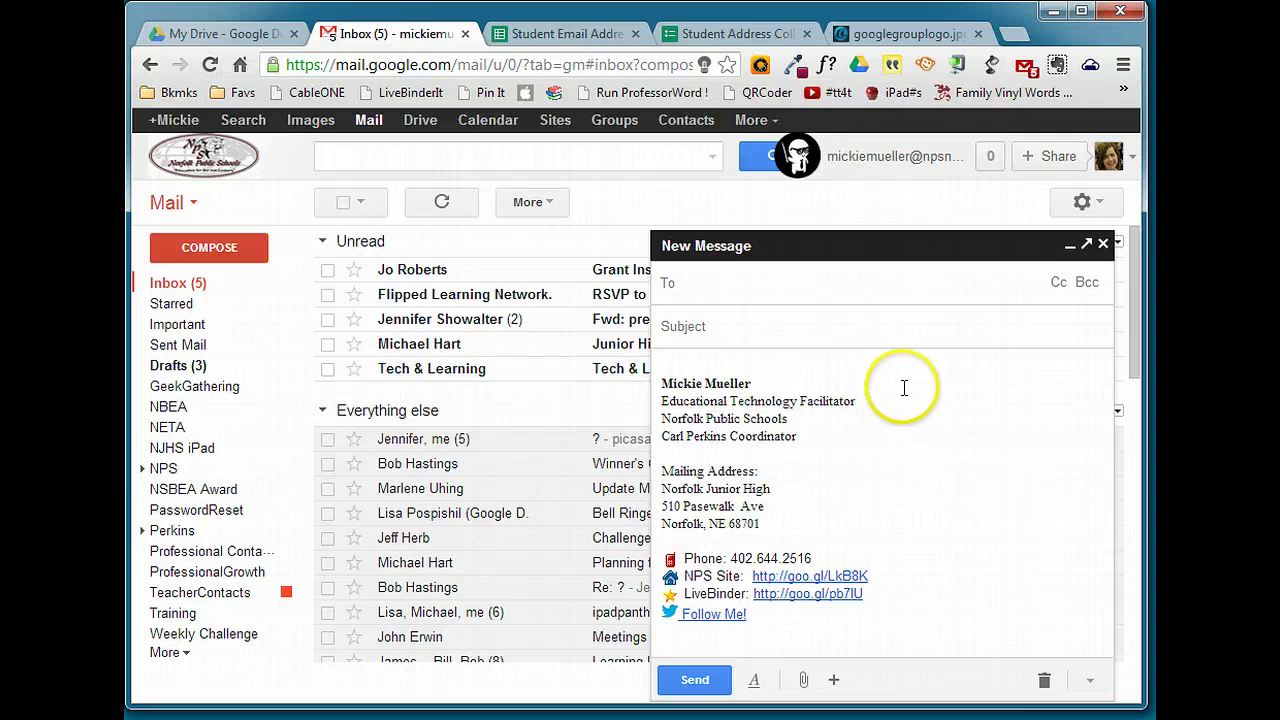
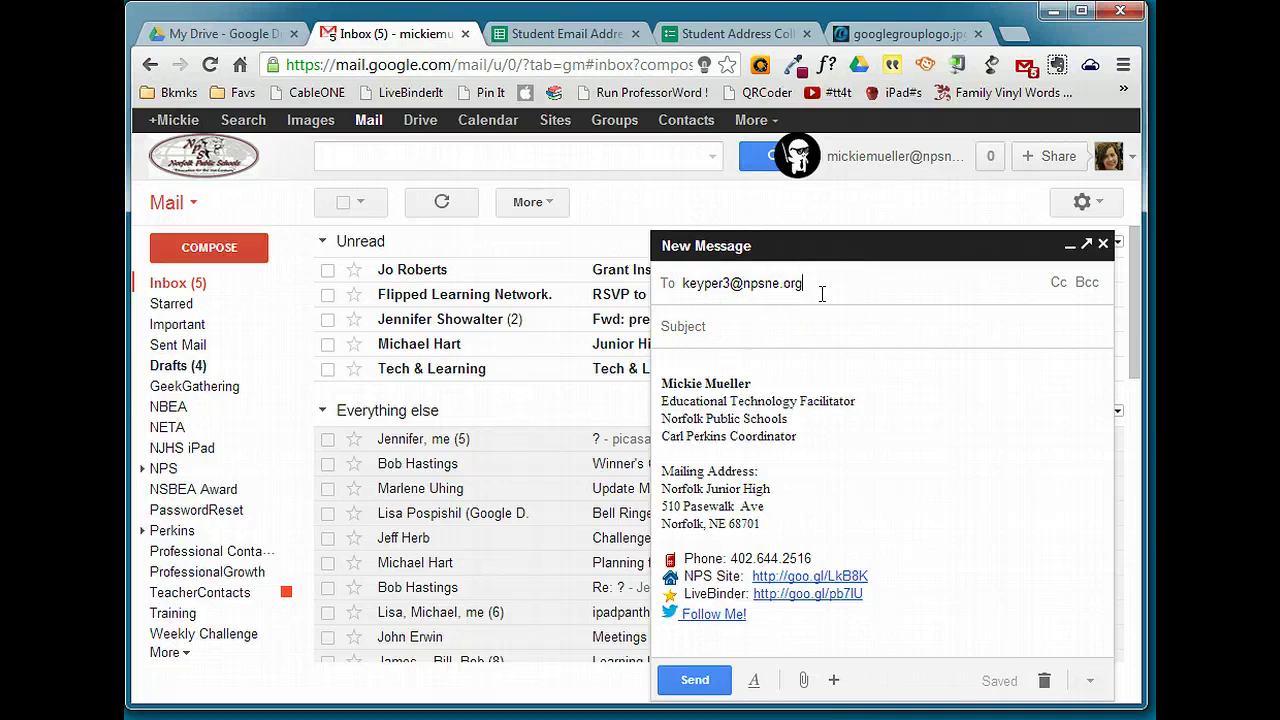
pyautogui.click(826, 296)
pyautogui.moveTo(681, 284); pyautogui.dragTo(768, 284)
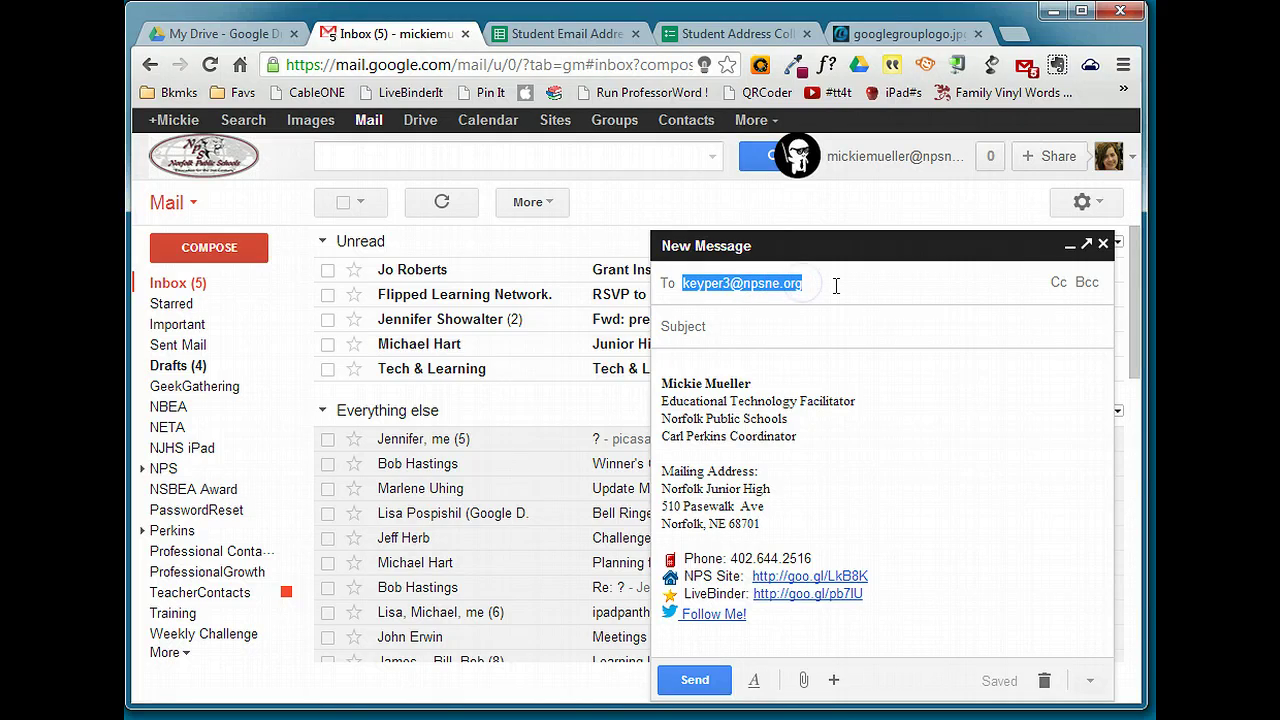
pyautogui.click(835, 285)
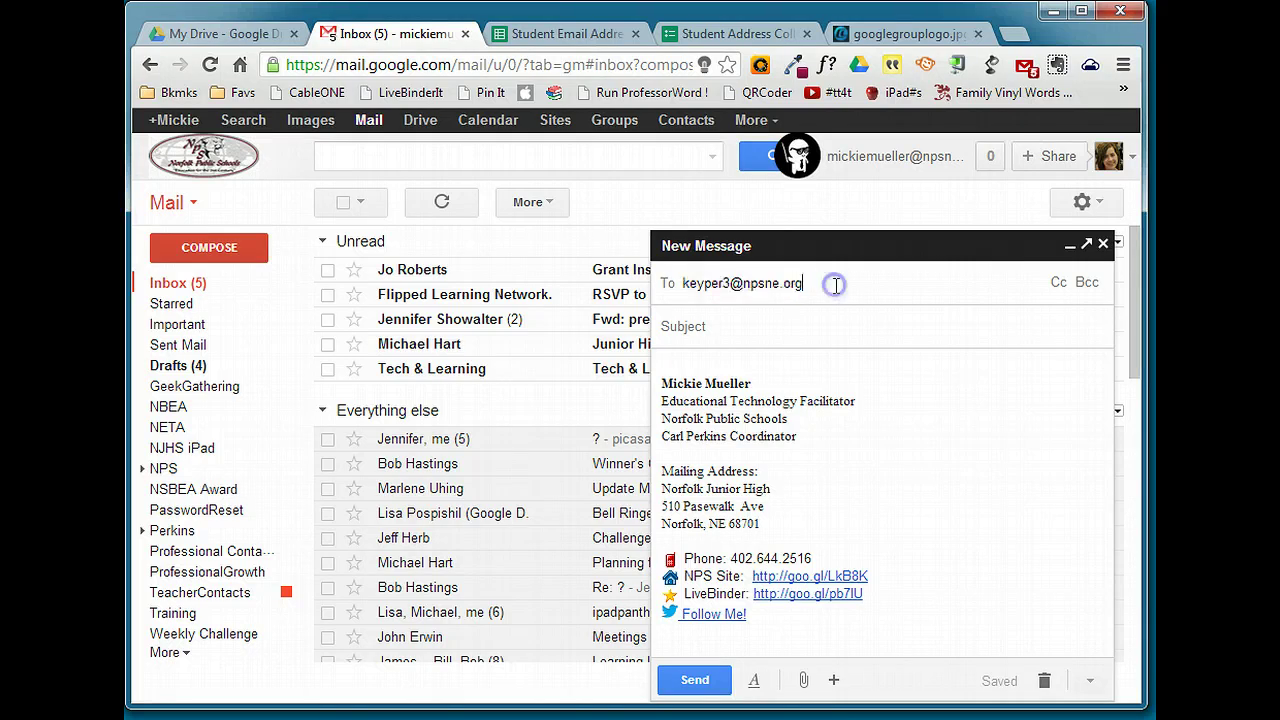